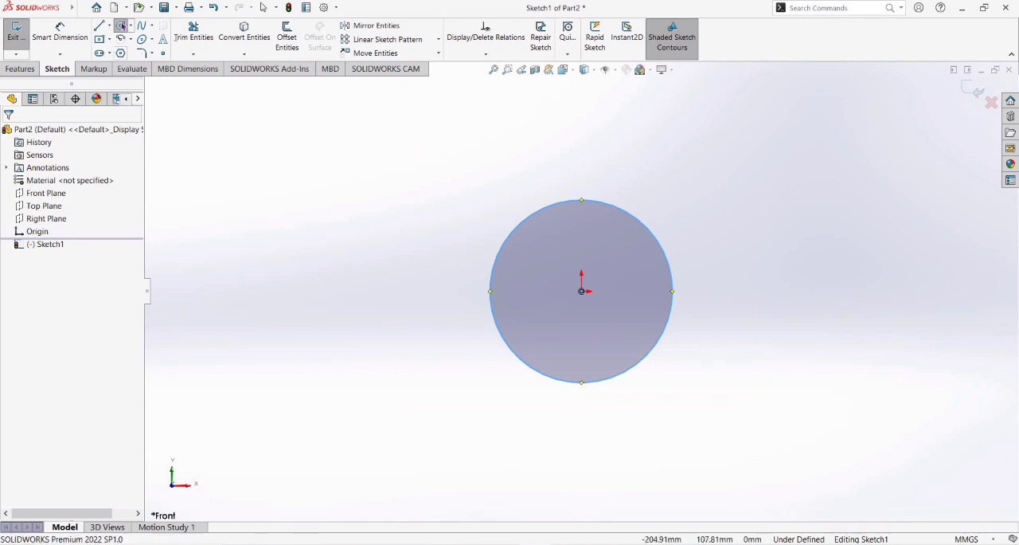
# Dimension the central circle's diameter as 60 mm and move the dimension close beside the circle.
pyautogui.click(60, 36)
pyautogui.click(495, 332)
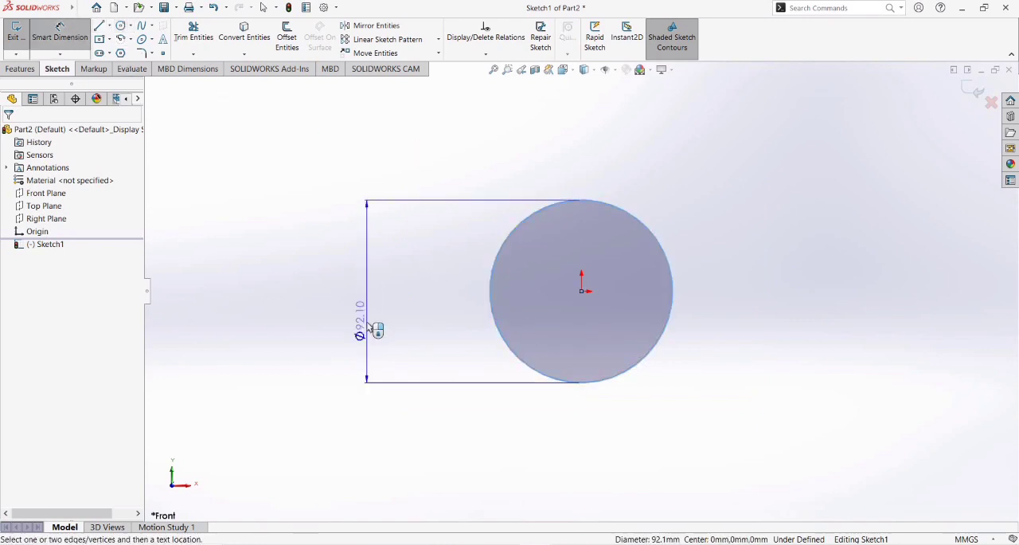
pyautogui.click(358, 301)
pyautogui.write('60')
pyautogui.press('Return')
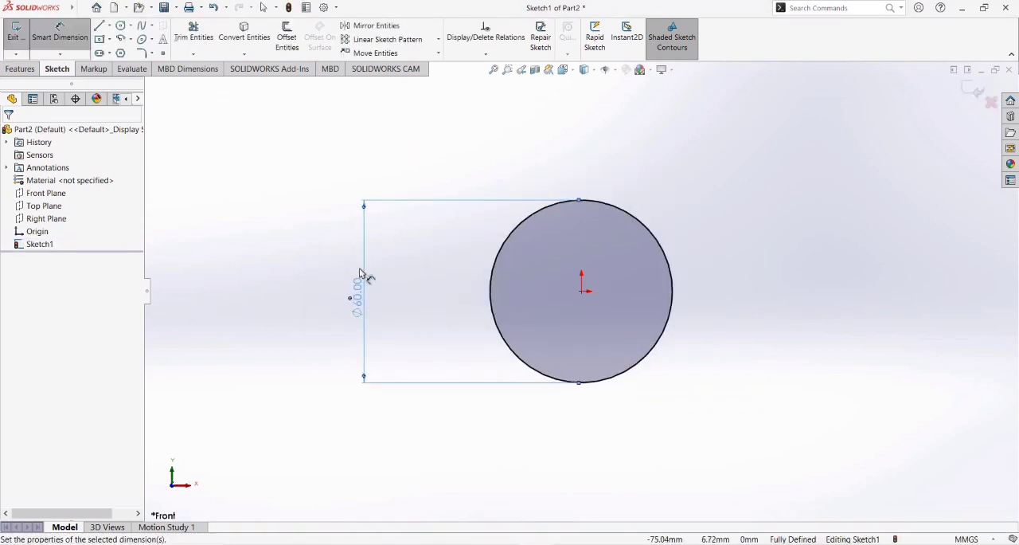
pyautogui.moveTo(363, 288); pyautogui.dragTo(471, 288)
pyautogui.press('Escape')
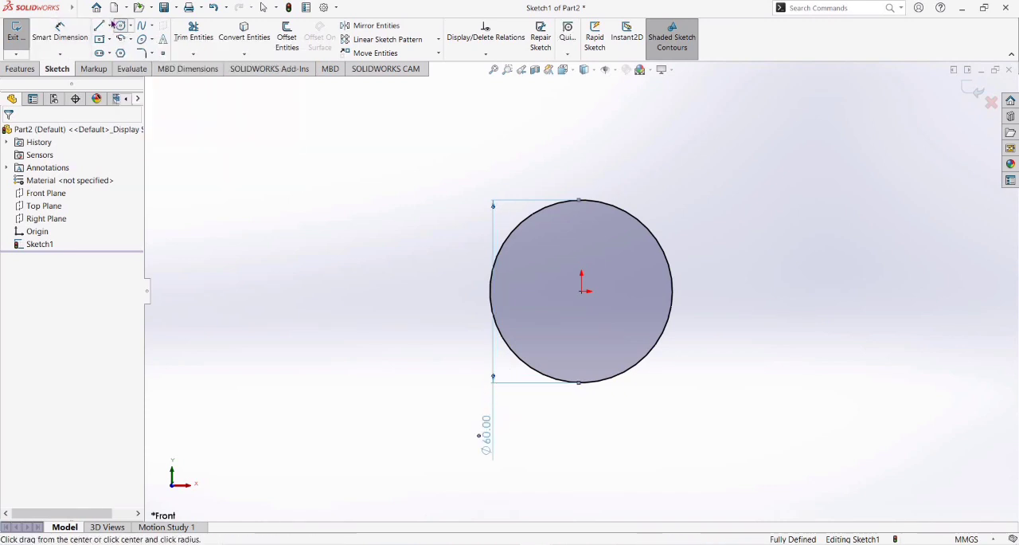
# Draw a 75 mm centerline from the origin out past the left side of the circle, nearly horizontal.
pyautogui.click(109, 26)
pyautogui.click(136, 50)
pyautogui.click(583, 291)
pyautogui.click(308, 284)
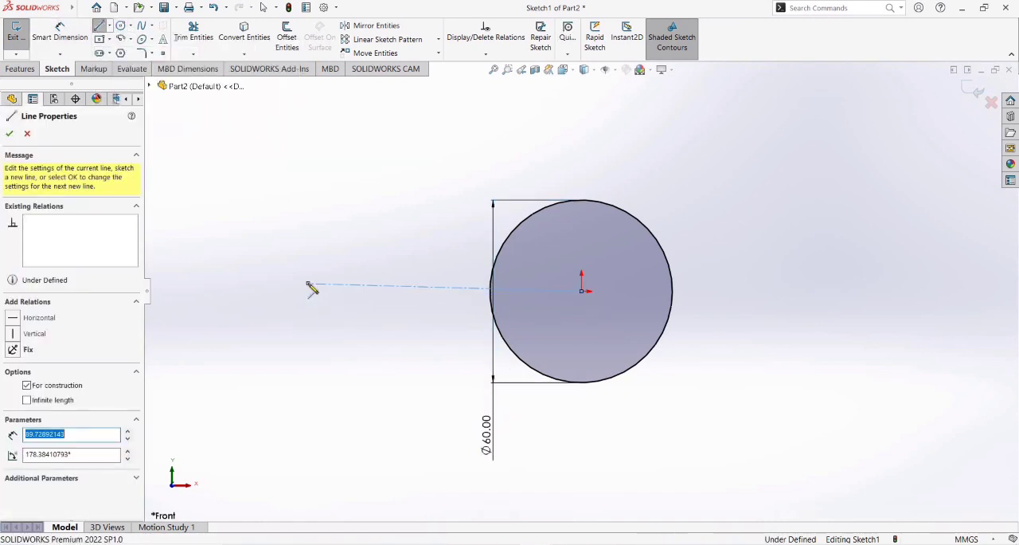
pyautogui.write('75')
pyautogui.press('Return')
pyautogui.press('Escape')
# Draw a second 75 mm centerline from the origin to the right, collinear with the first.
pyautogui.click(109, 25)
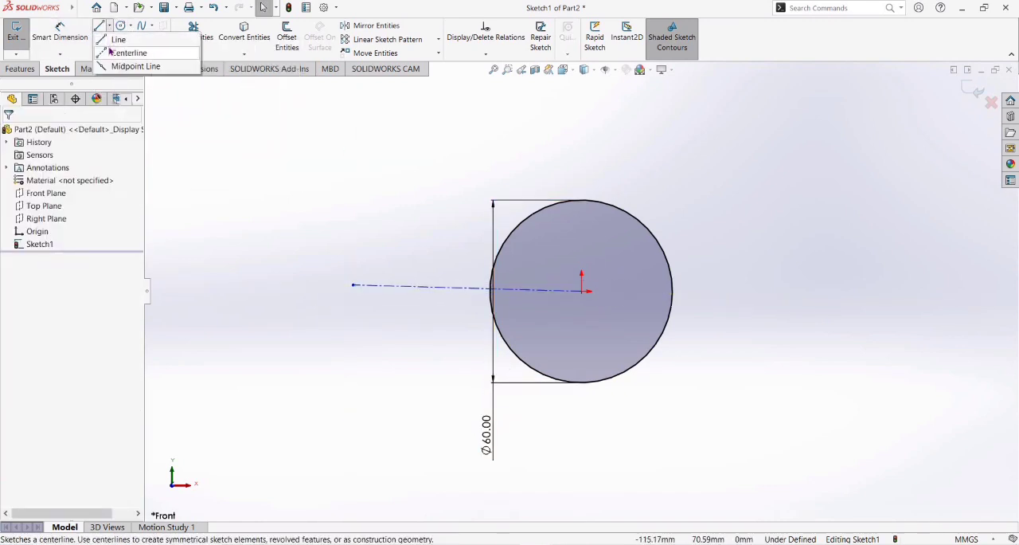
pyautogui.click(109, 52)
pyautogui.click(583, 291)
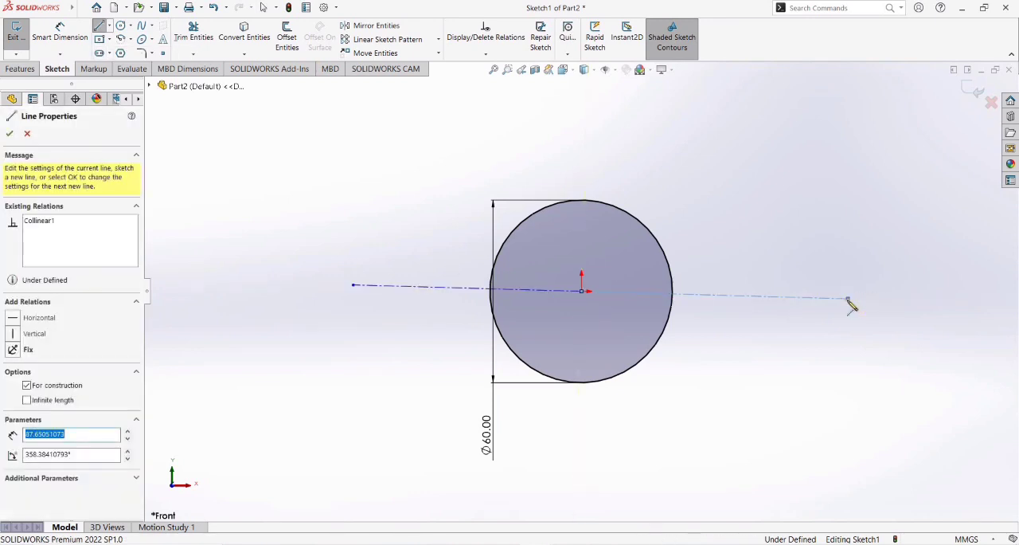
pyautogui.press('Escape')
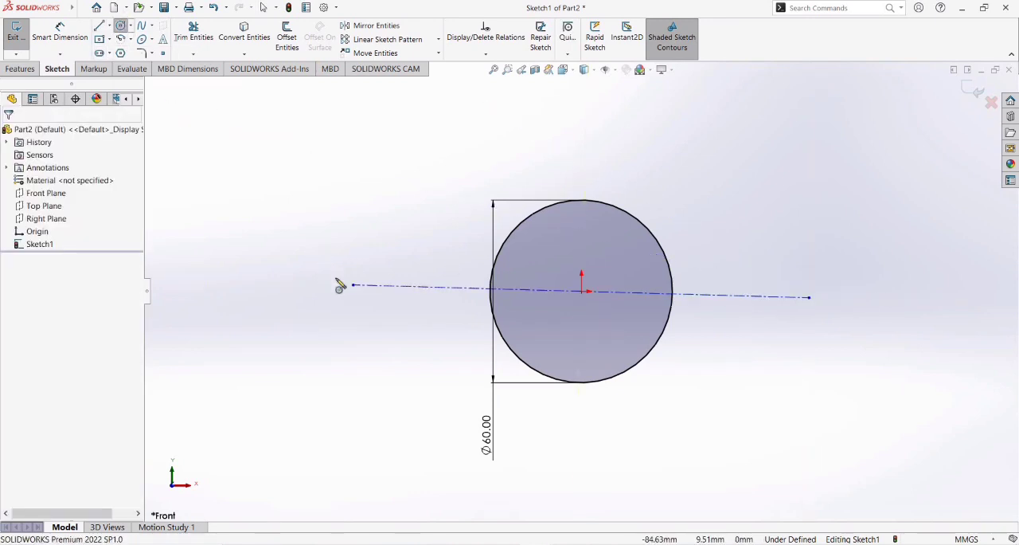
# Draw a small circle centered on each centerline's outer end and set both diameters to 15 mm.
pyautogui.moveTo(352, 285); pyautogui.dragTo(382, 289)
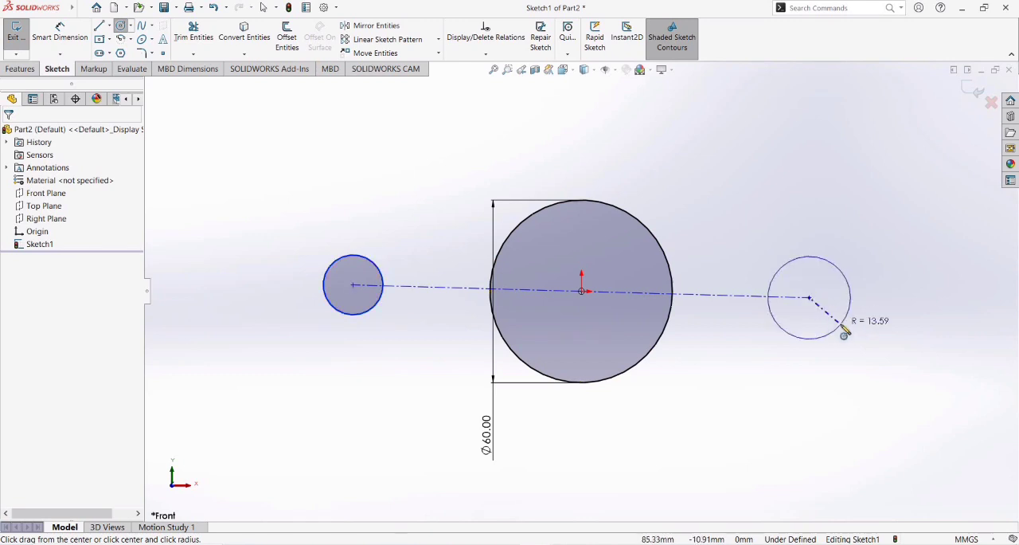
pyautogui.moveTo(836, 321); pyautogui.dragTo(836, 323)
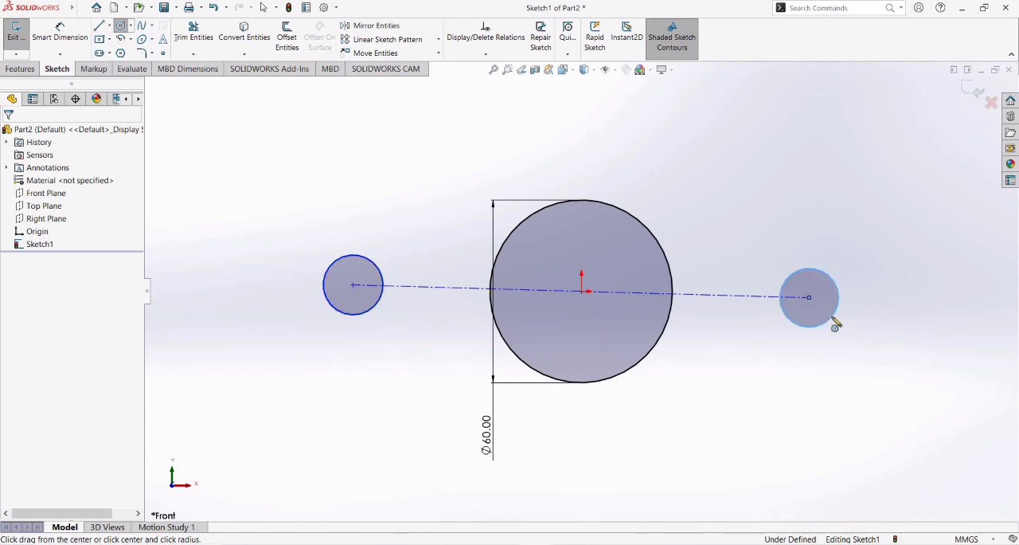
pyautogui.click(60, 35)
pyautogui.click(337, 264)
pyautogui.click(228, 282)
pyautogui.write('15')
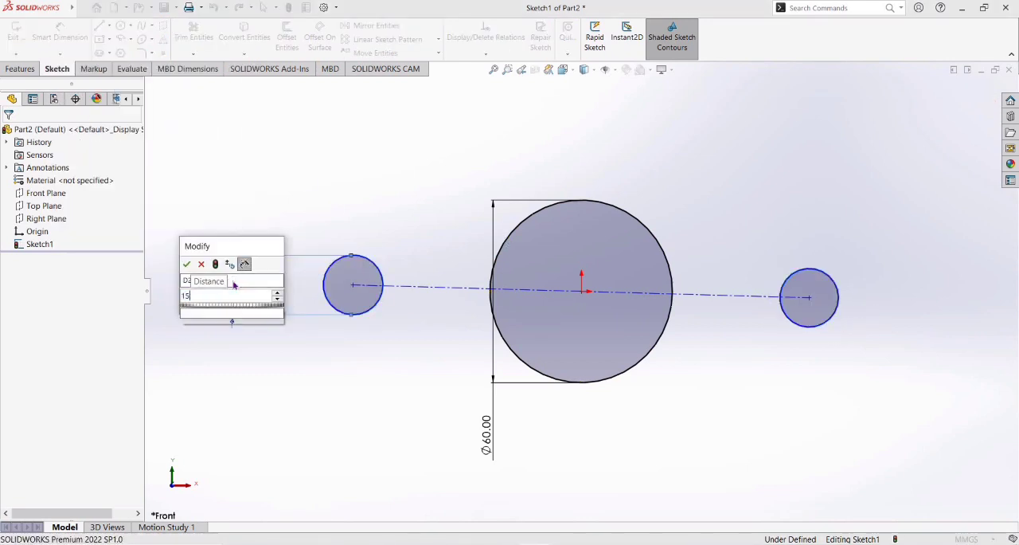
pyautogui.press('Return')
pyautogui.click(807, 316)
pyautogui.click(899, 302)
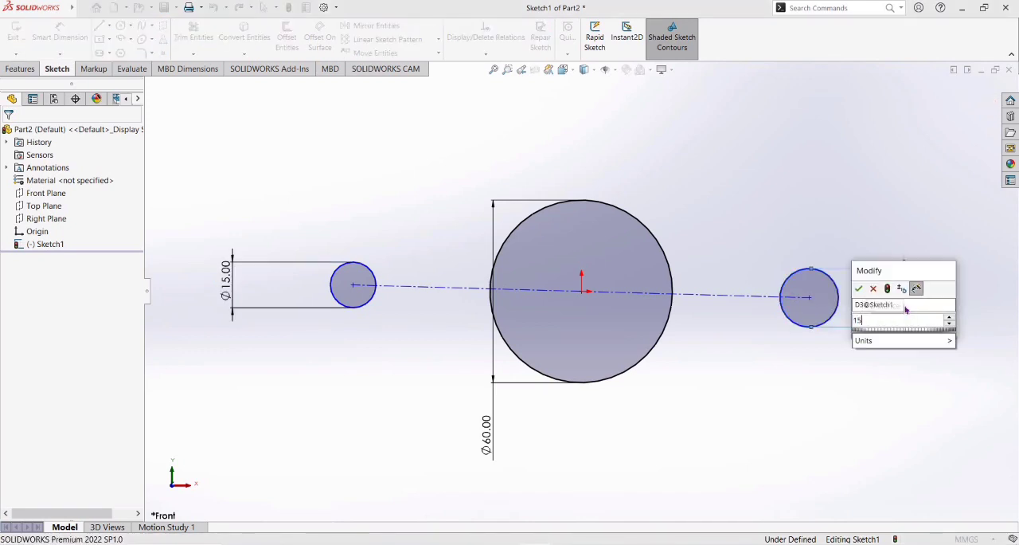
pyautogui.write('15')
pyautogui.press('Return')
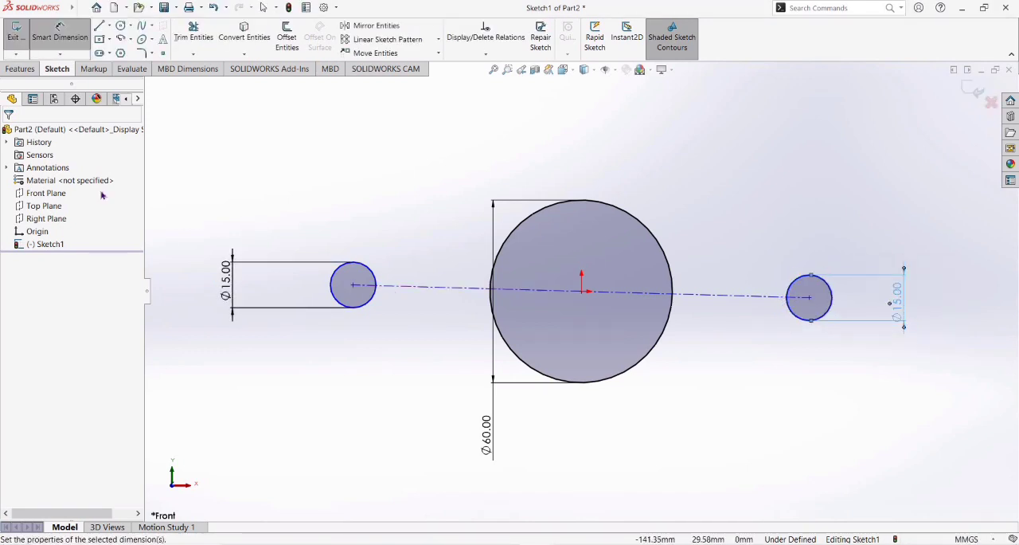
pyautogui.click(129, 39)
pyautogui.click(155, 51)
pyautogui.click(352, 285)
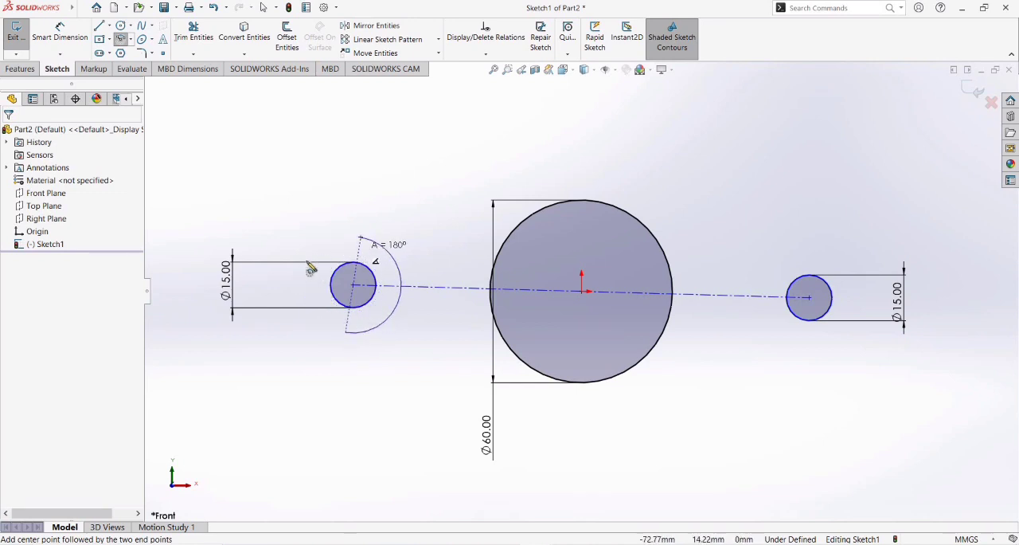
pyautogui.press('Escape')
# Draw outward-facing centerpoint arcs concentric with the small circles, with a radius of about 15 mm on the left and about 18 mm on the right.
pyautogui.click(129, 39)
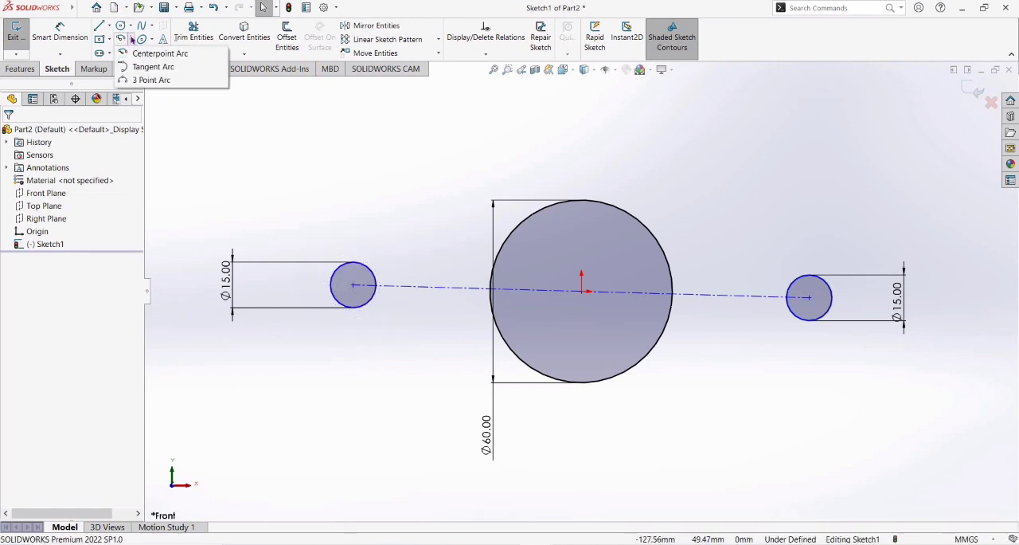
pyautogui.click(155, 51)
pyautogui.click(353, 284)
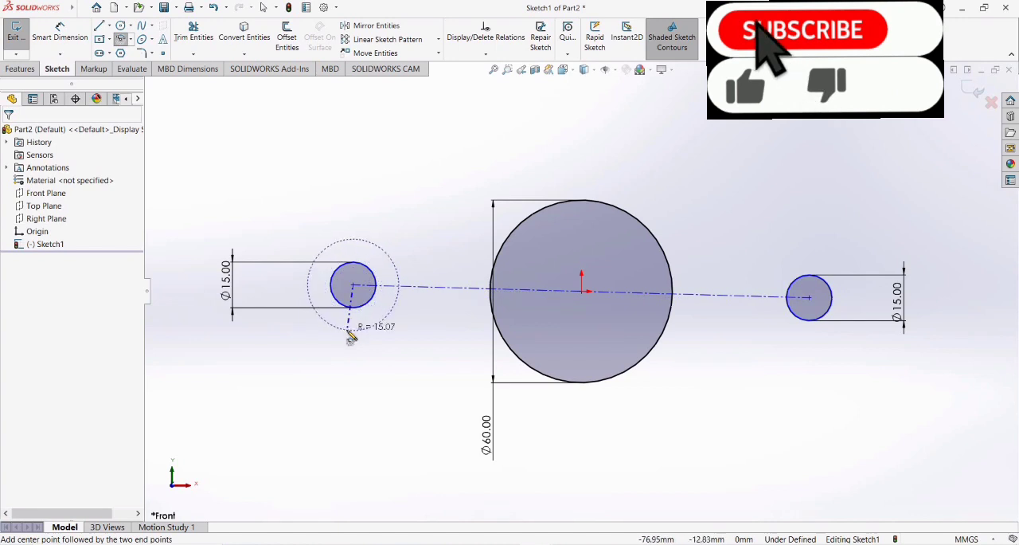
pyautogui.click(347, 328)
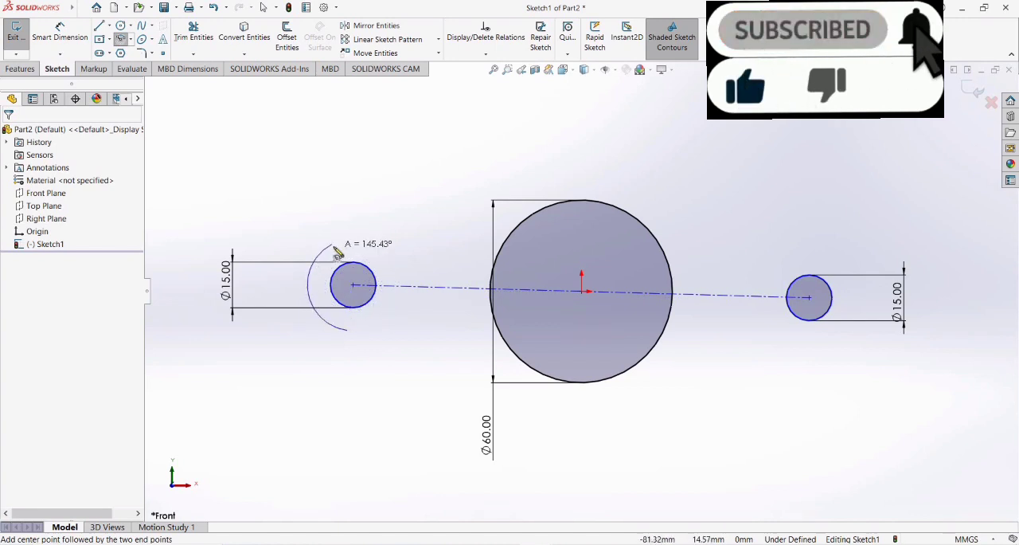
pyautogui.click(332, 243)
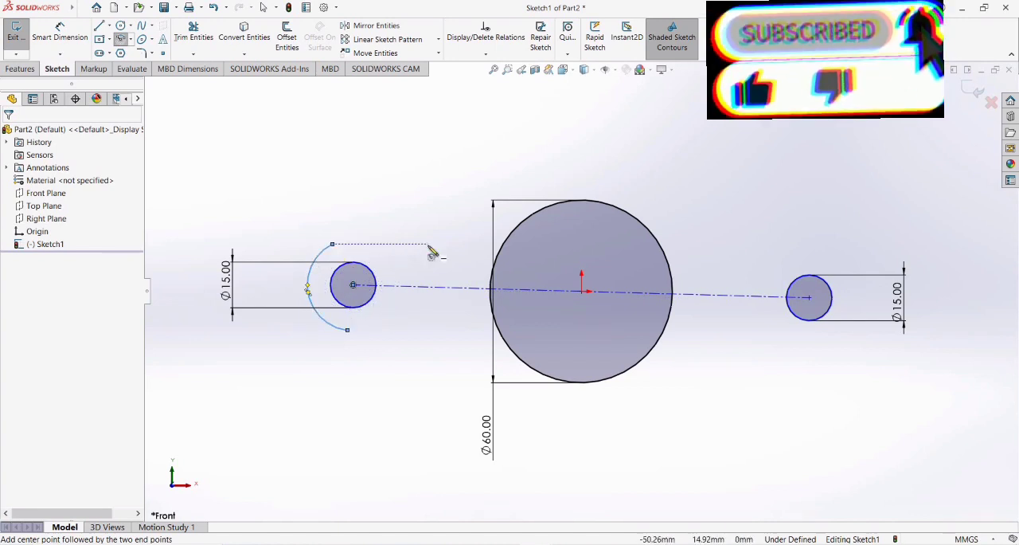
pyautogui.click(810, 297)
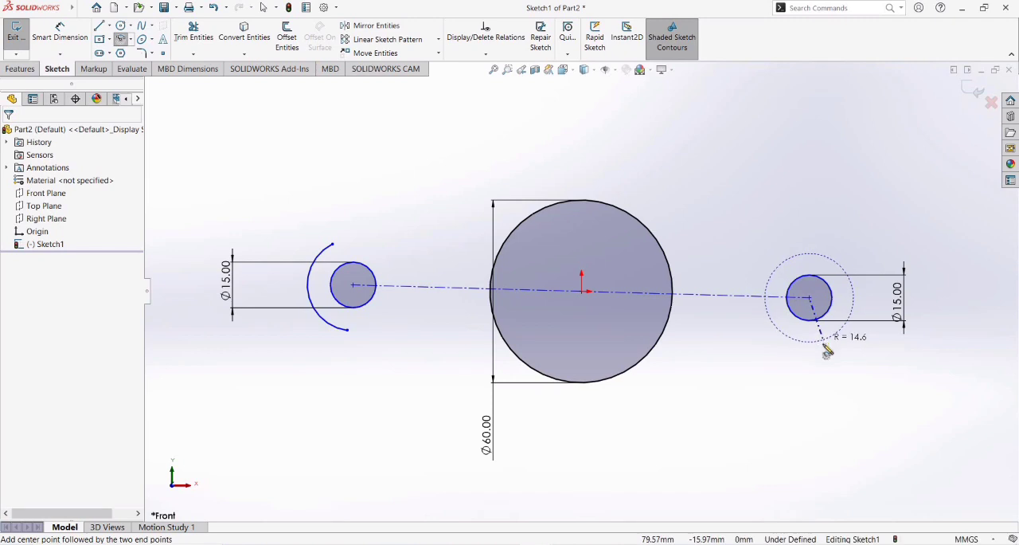
pyautogui.click(829, 248)
# Dimension the left arc's lower endpoint 15.08 mm from its circle center and add a driven dimension between the arc and that center.
pyautogui.click(60, 36)
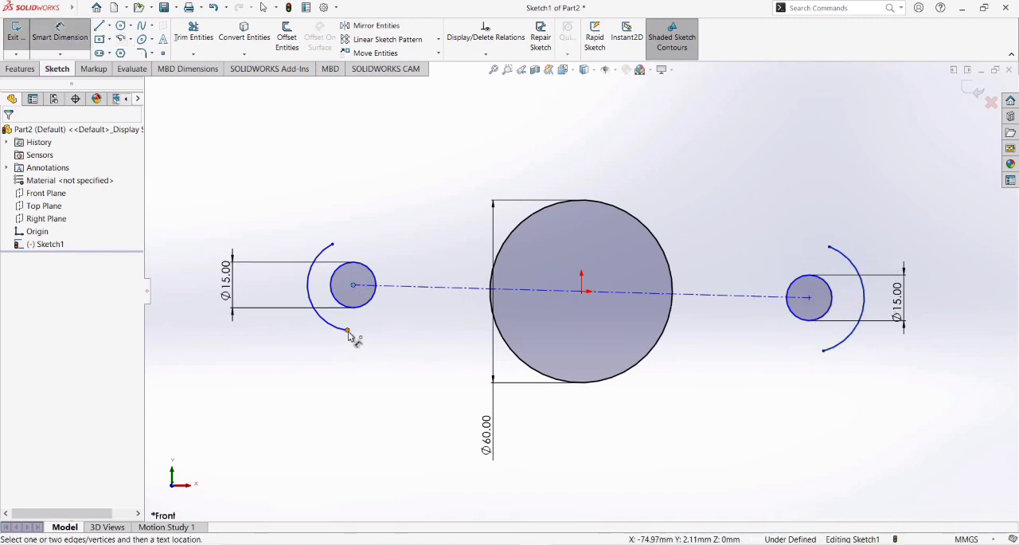
pyautogui.click(383, 370)
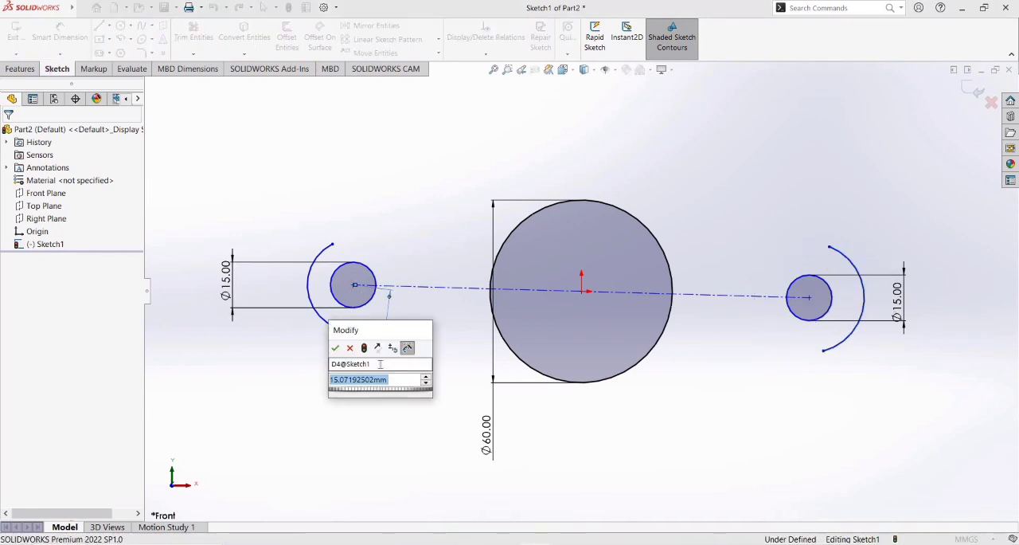
pyautogui.press('Return')
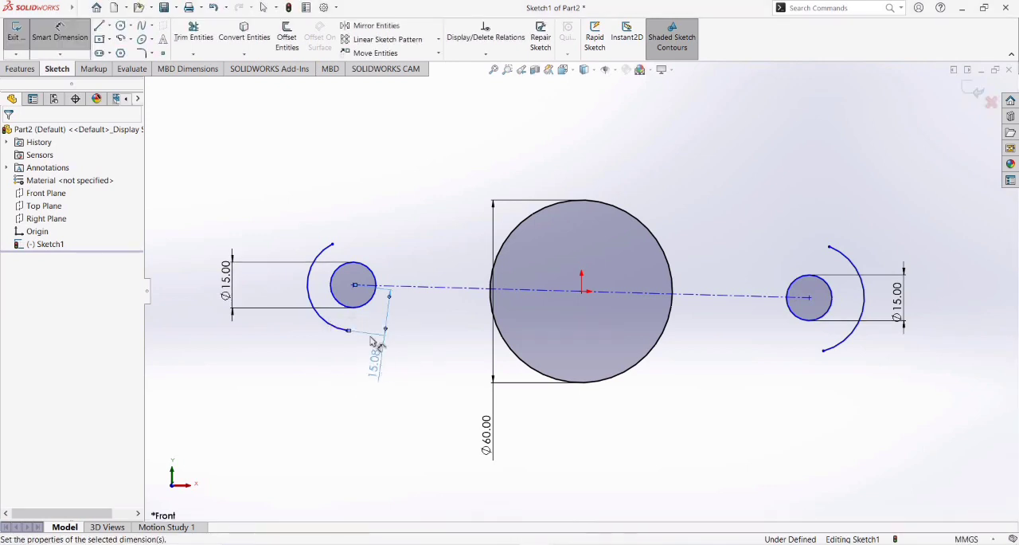
pyautogui.click(310, 294)
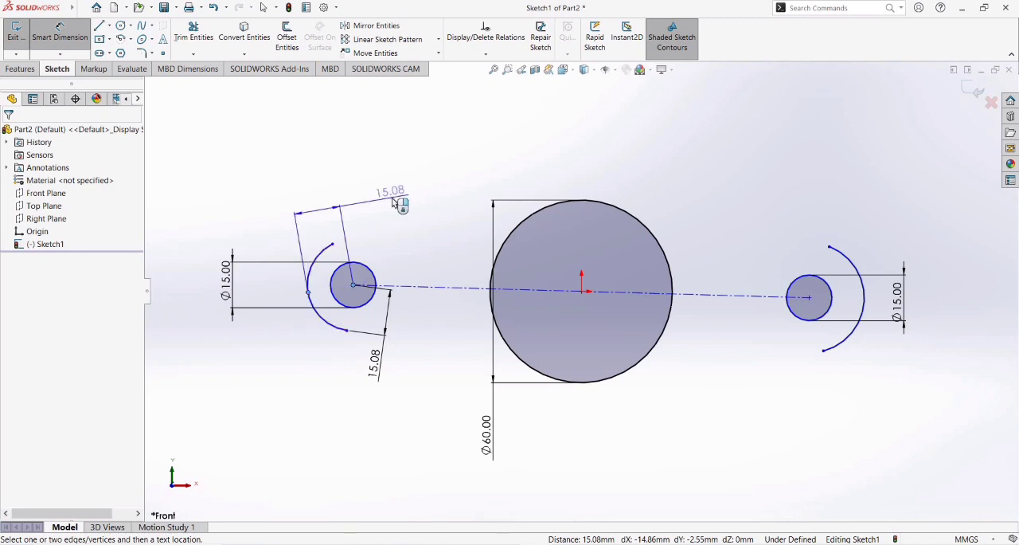
pyautogui.click(394, 203)
pyautogui.click(583, 274)
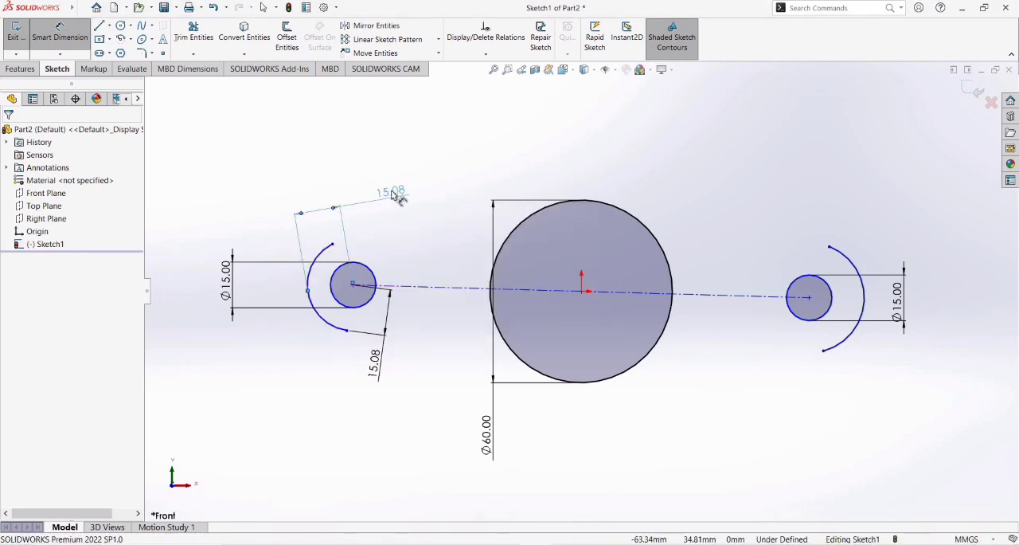
# Dimension the distance between the right arc and its circle center as 15.08 mm.
pyautogui.click(865, 303)
pyautogui.click(810, 297)
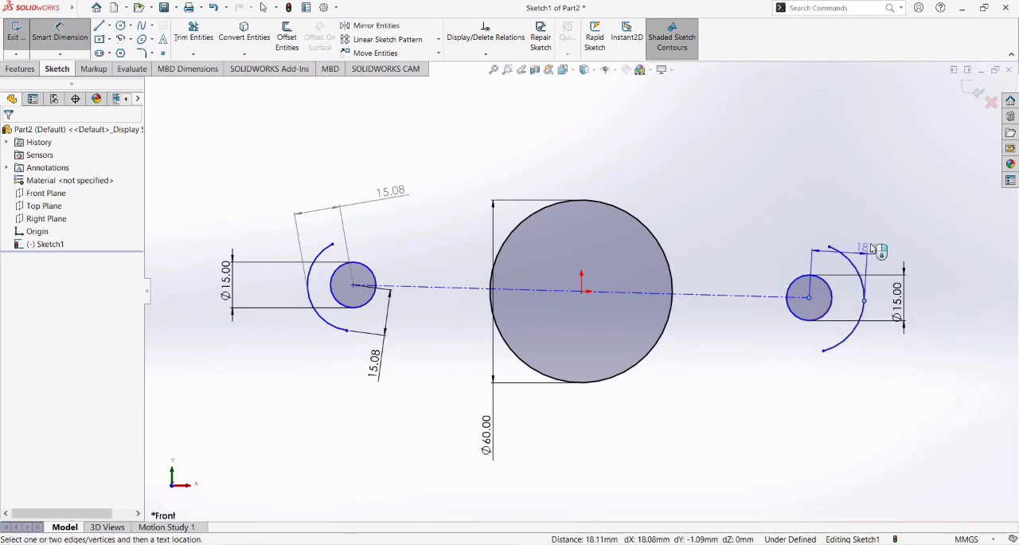
pyautogui.click(836, 207)
pyautogui.write('15.08')
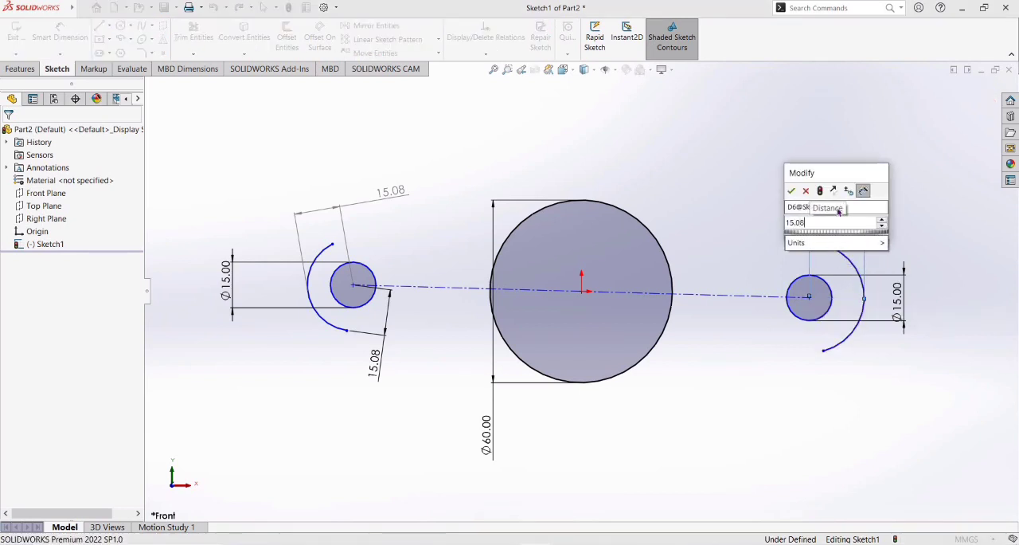
pyautogui.press('Return')
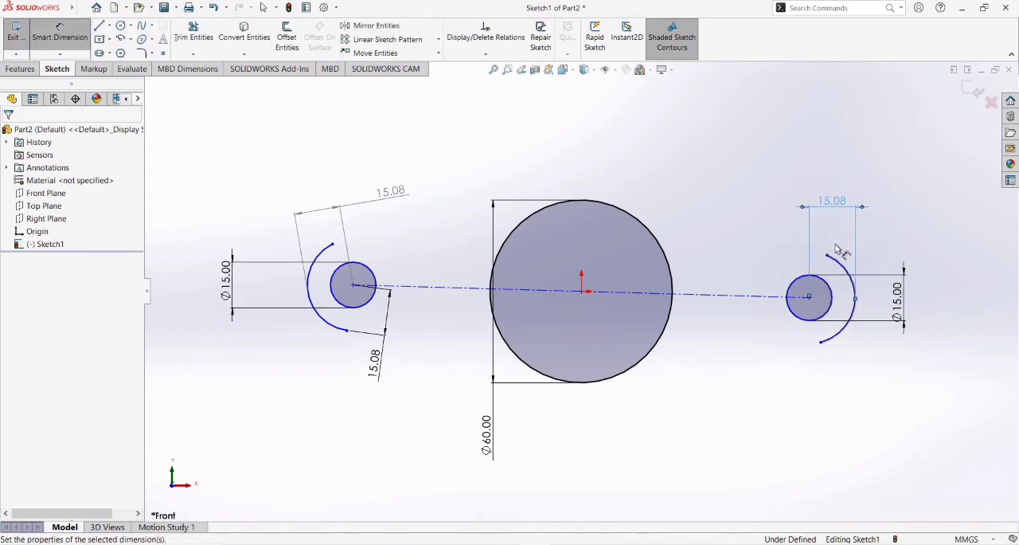
# Dimension the right arc's lower endpoint 7.84 mm horizontally from the circle center.
pyautogui.click(809, 298)
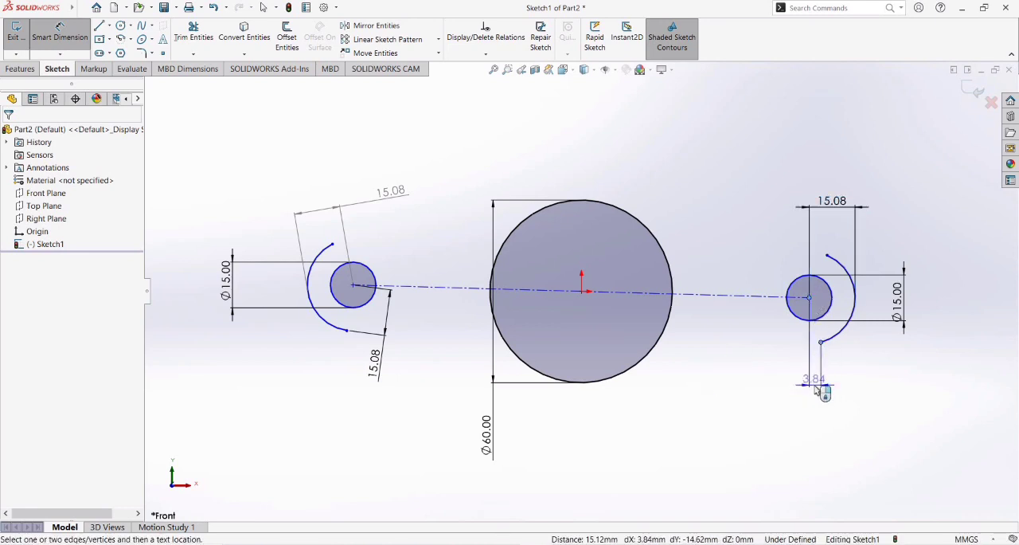
pyautogui.click(816, 390)
pyautogui.press('Return')
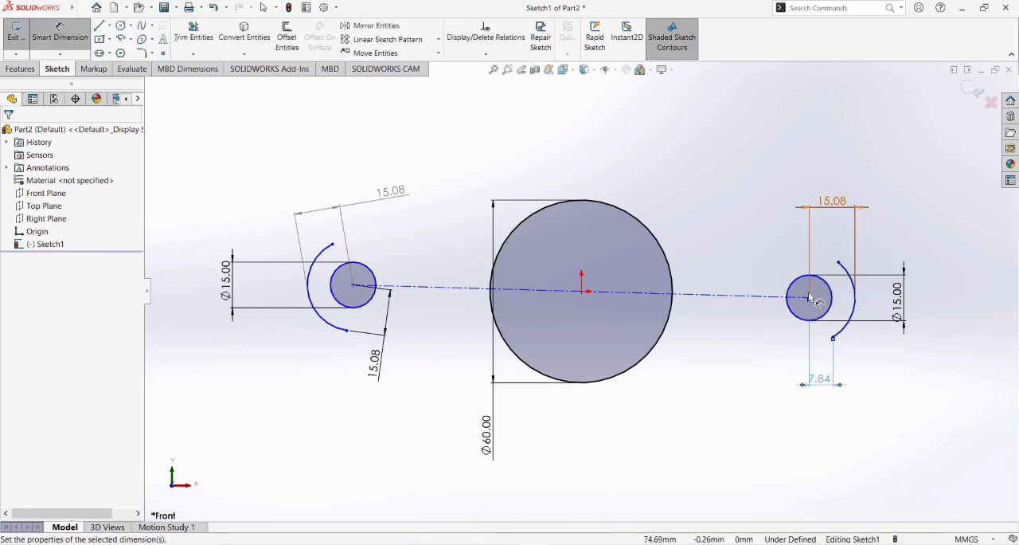
pyautogui.click(356, 285)
pyautogui.click(348, 330)
pyautogui.click(356, 413)
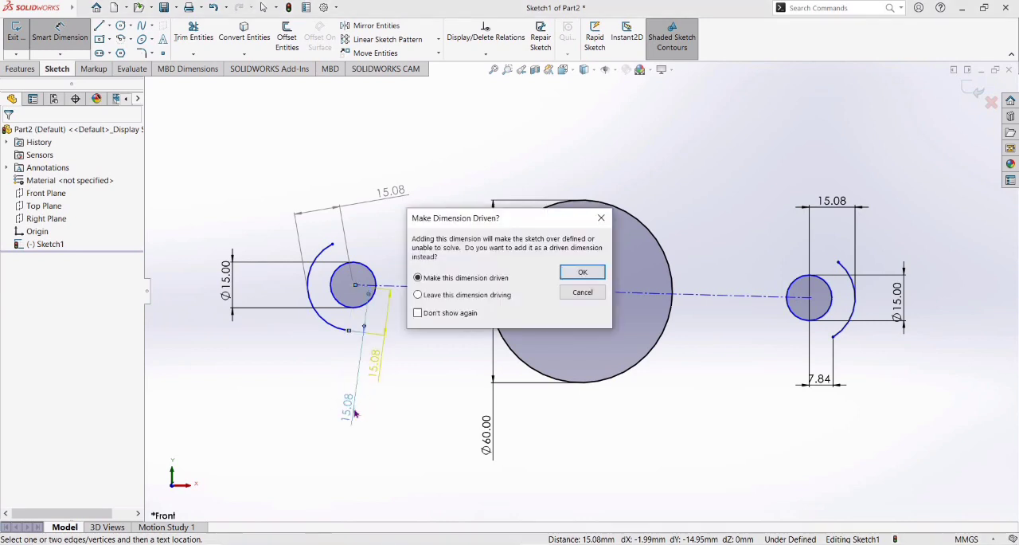
pyautogui.click(582, 272)
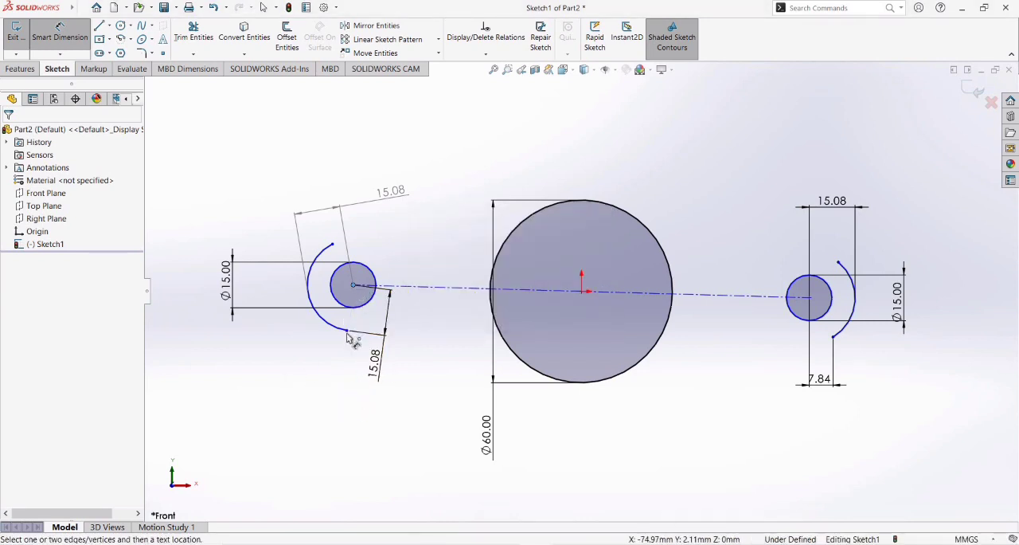
# Dimension the left arc's lower endpoint 7.84 mm horizontally from the circle center.
pyautogui.doubleClick(353, 395)
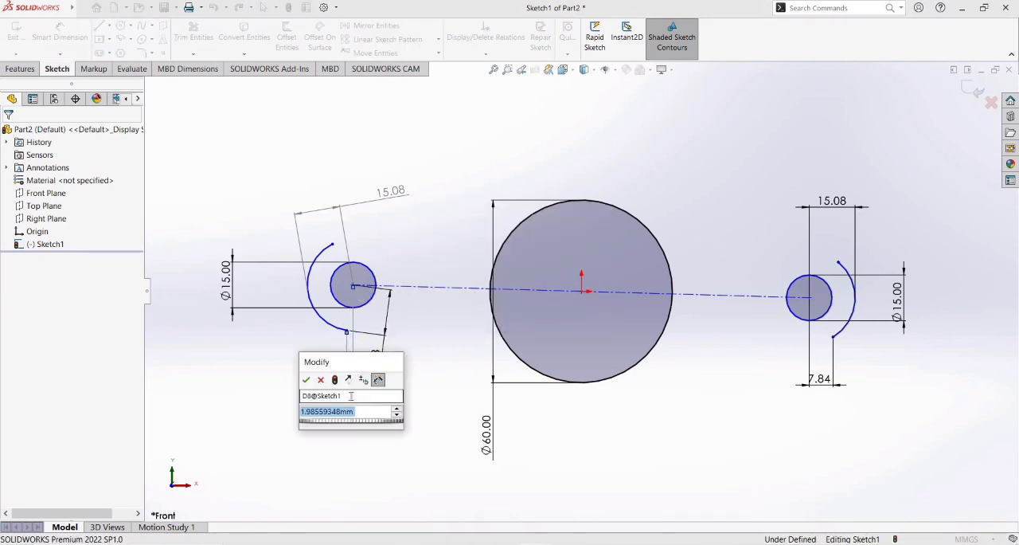
pyautogui.write('7.84')
pyautogui.press('Return')
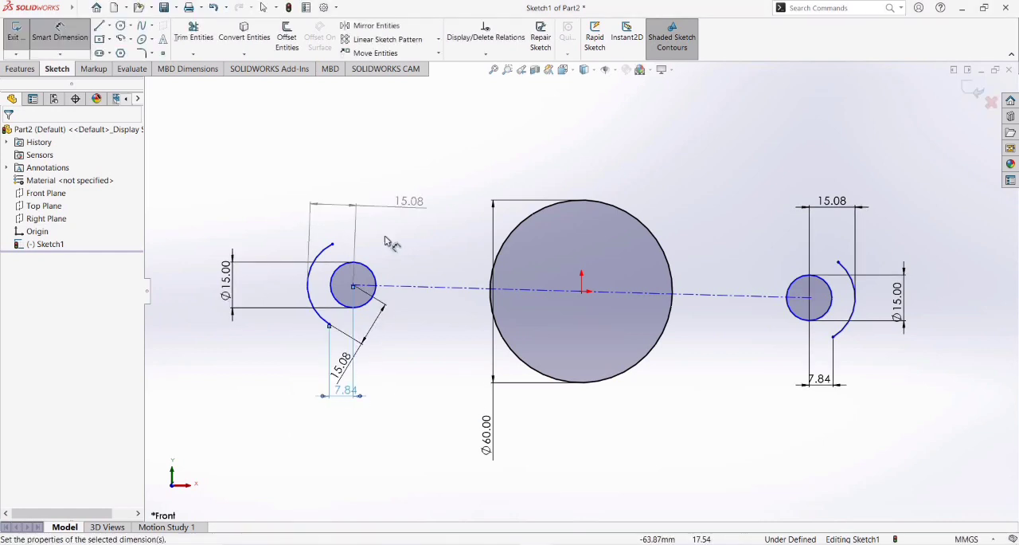
pyautogui.moveTo(353, 286); pyautogui.dragTo(334, 243)
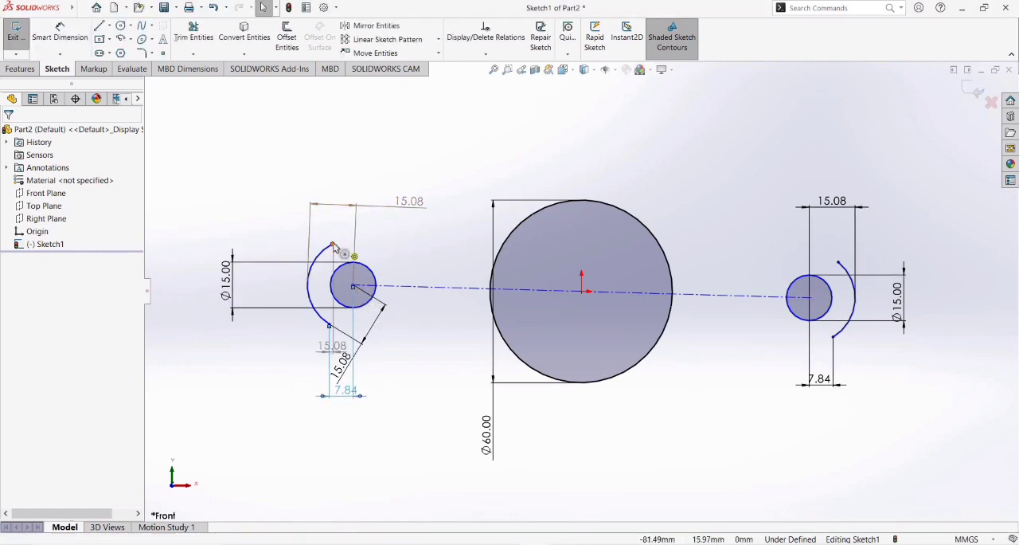
pyautogui.click(60, 37)
pyautogui.moveTo(354, 287); pyautogui.dragTo(332, 245)
pyautogui.hotkey('ctrl', 'z')
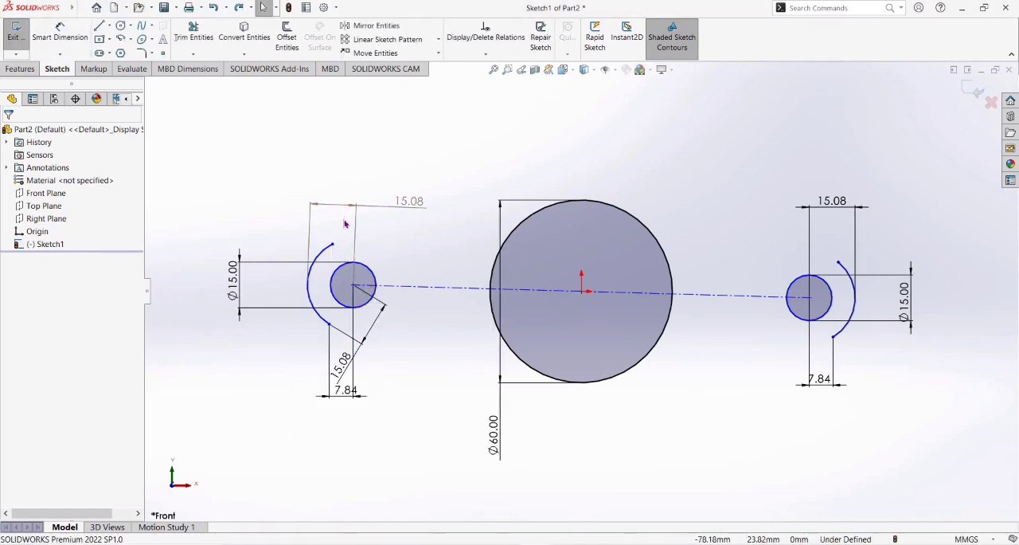
# Dimension the left arc's upper endpoint 7.84 mm horizontally from the center of the left circle.
pyautogui.click(66, 30)
pyautogui.click(353, 287)
pyautogui.click(332, 243)
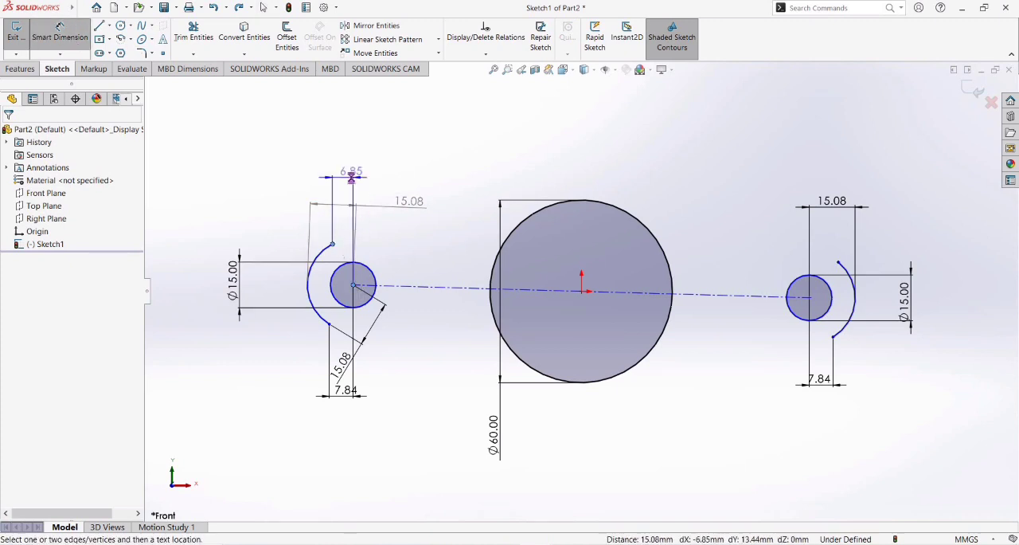
pyautogui.click(344, 172)
pyautogui.press('Return')
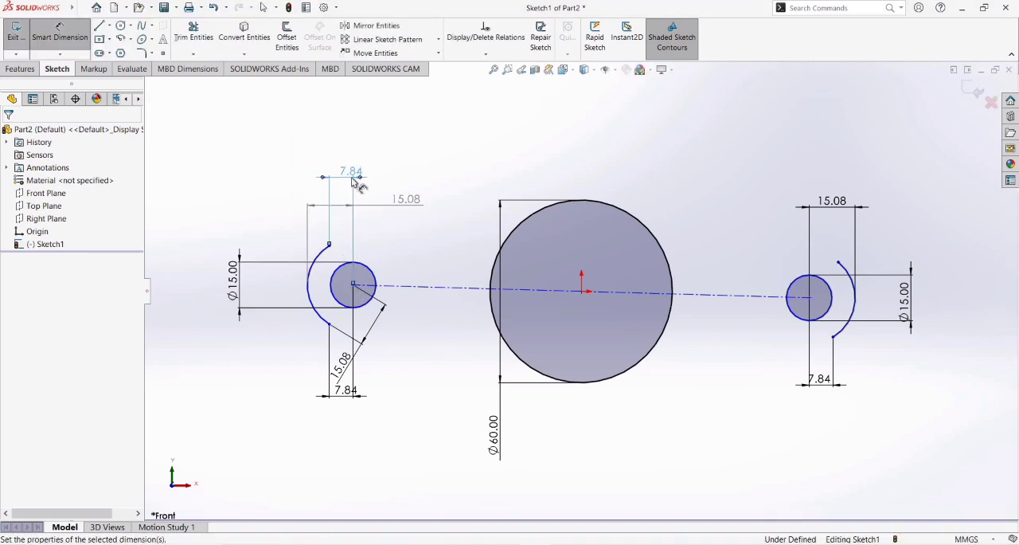
# Dimension the right arc's upper endpoint 7.84 mm horizontally from the center of the right circle.
pyautogui.click(809, 296)
pyautogui.click(839, 262)
pyautogui.click(820, 180)
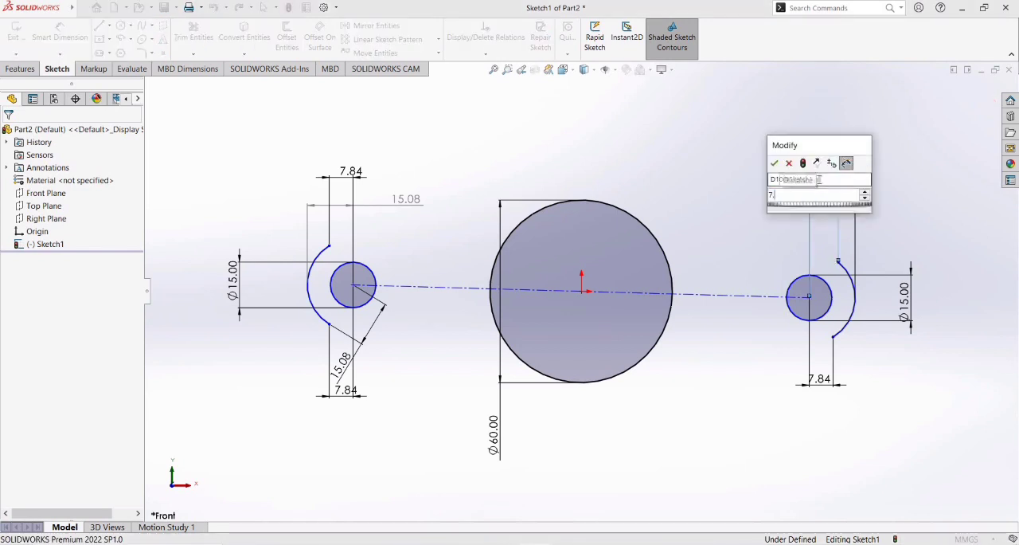
pyautogui.write('7.84')
pyautogui.press('Return')
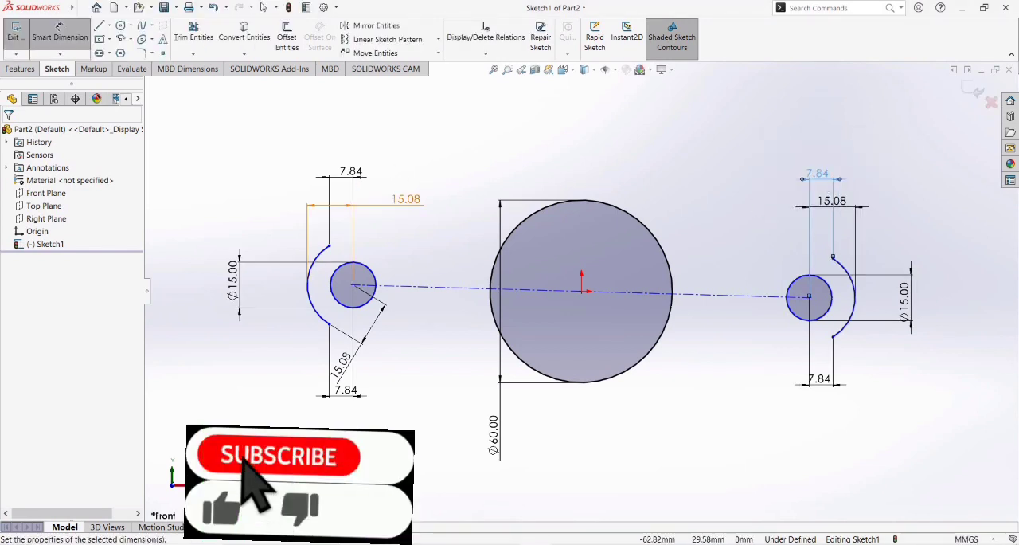
# Draw a line about 78 mm long from the left arc's upper endpoint to the upper edge of the central circle.
pyautogui.click(110, 27)
pyautogui.click(121, 39)
pyautogui.click(330, 245)
pyautogui.scroll(-10, 570, 204)
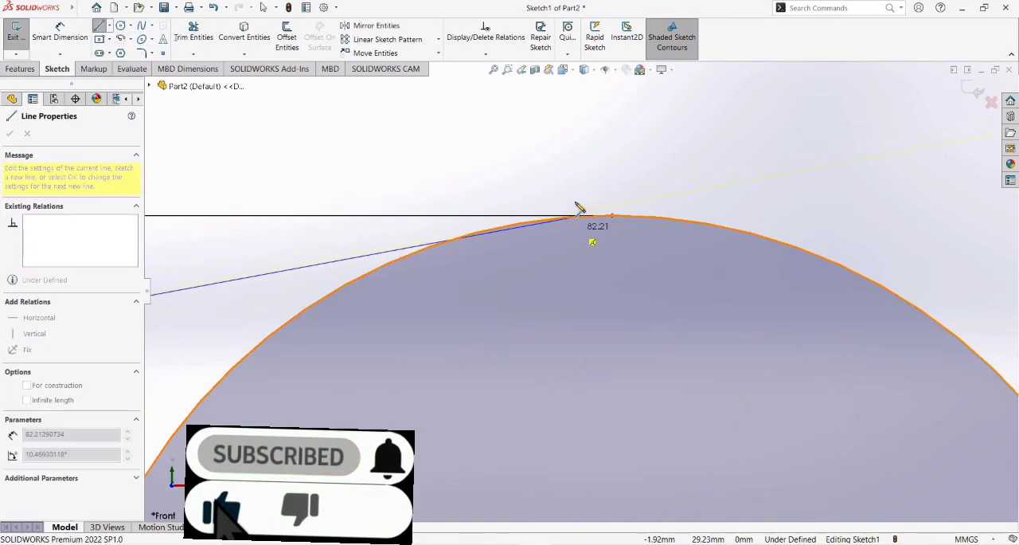
pyautogui.click(452, 261)
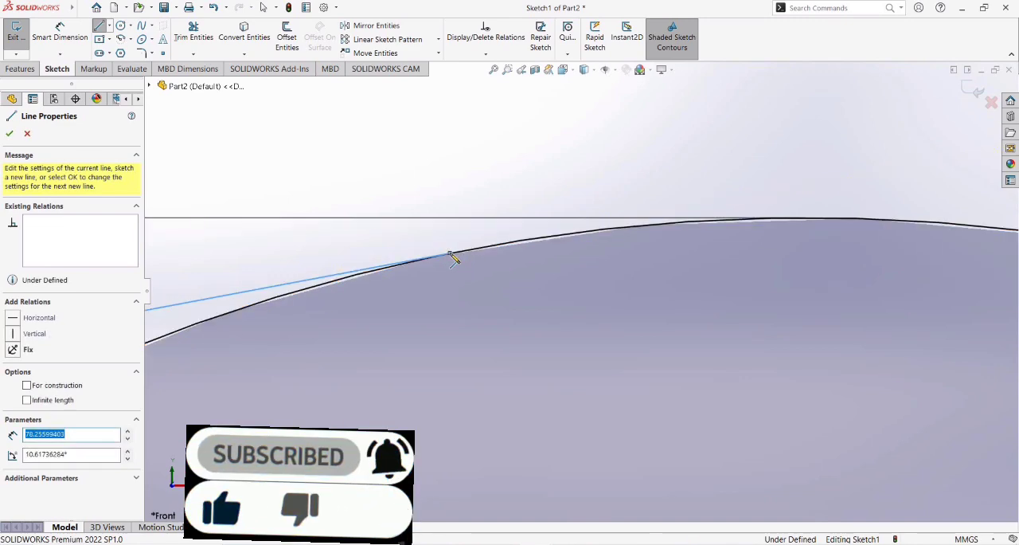
pyautogui.press('Escape')
pyautogui.scroll(10, 482, 181)
pyautogui.scroll(4, 482, 181)
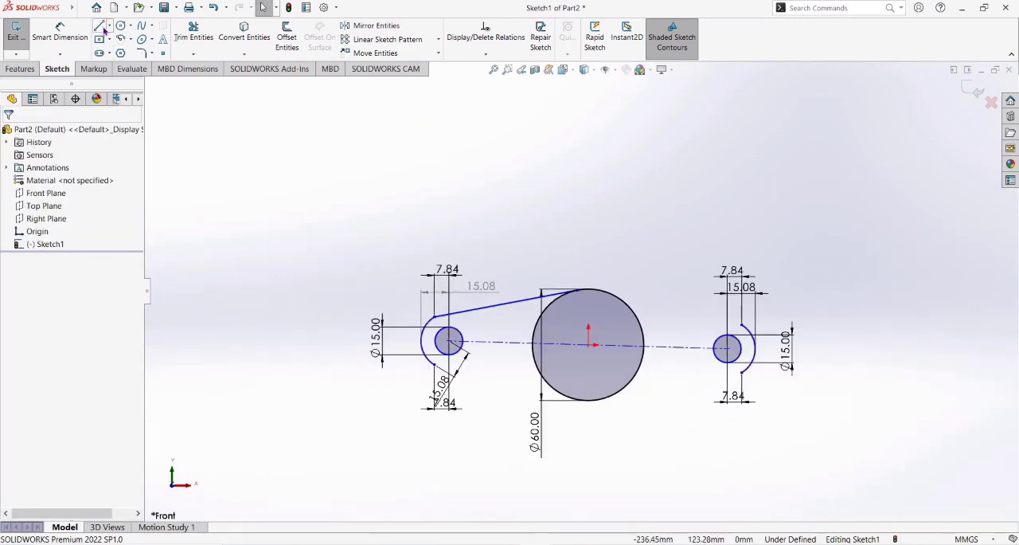
# Draw a line about 80 mm long from the left arc's lower endpoint to the lower edge of the central circle.
pyautogui.click(98, 26)
pyautogui.click(433, 364)
pyautogui.scroll(-8, 577, 411)
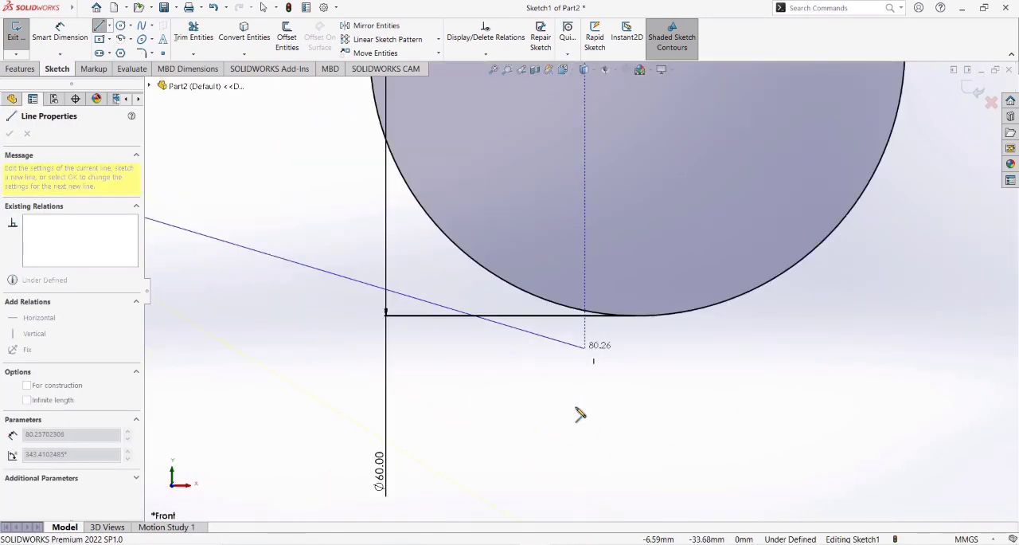
pyautogui.click(587, 314)
pyautogui.press('Escape')
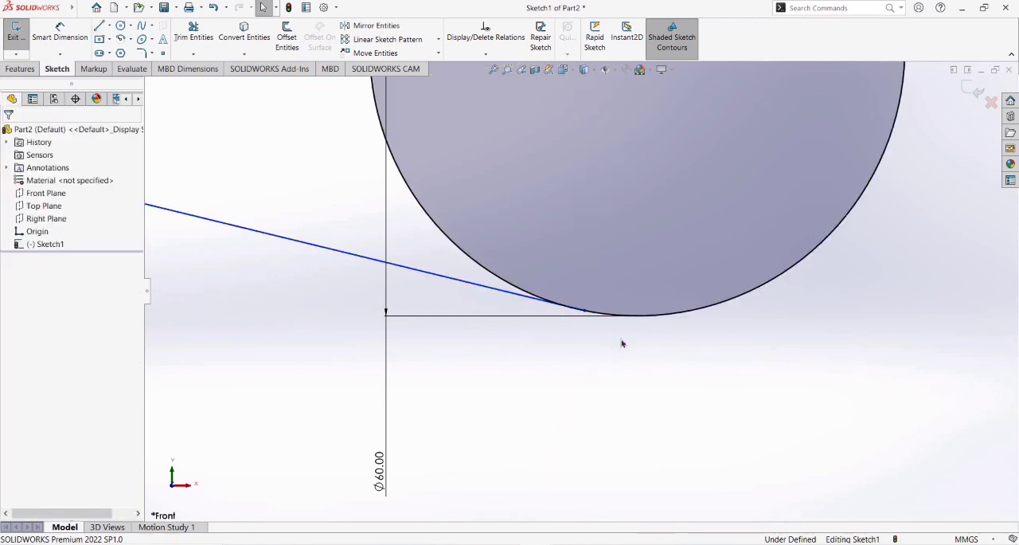
pyautogui.scroll(6, 621, 343)
# Draw a line about 77 mm long from the right arc's upper endpoint to the upper edge of the central circle.
pyautogui.click(82, 7)
pyautogui.press('Escape')
pyautogui.click(99, 26)
pyautogui.click(786, 205)
pyautogui.scroll(-10, 667, 172)
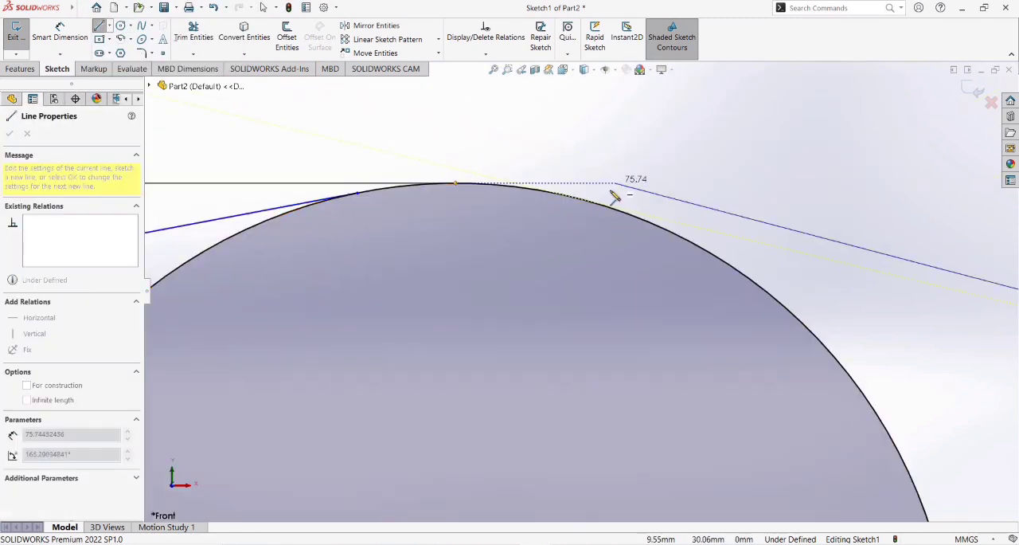
pyautogui.click(590, 217)
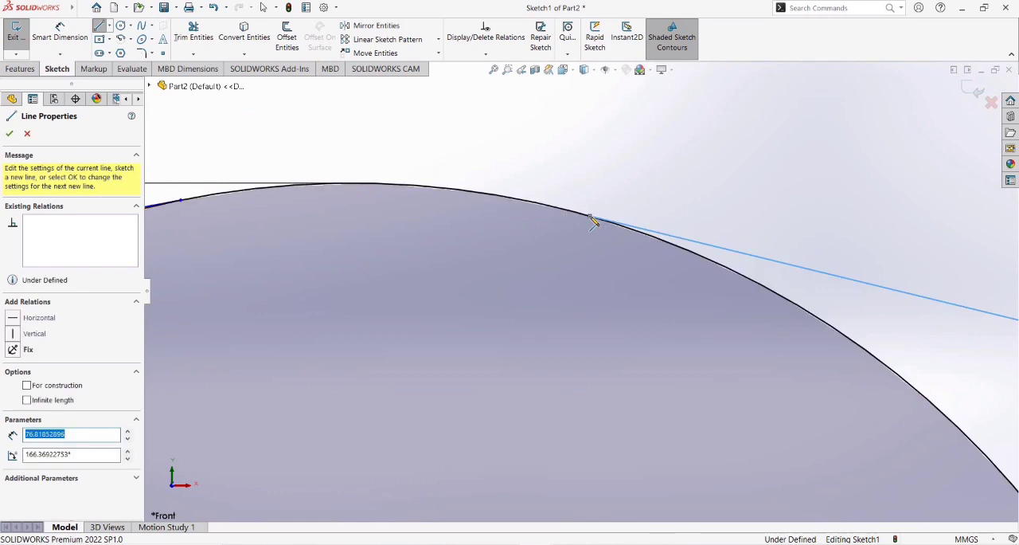
pyautogui.press('Escape')
pyautogui.scroll(10, 616, 168)
# Draw a line from the right arc's lower endpoint to the lower edge of the central circle.
pyautogui.click(99, 26)
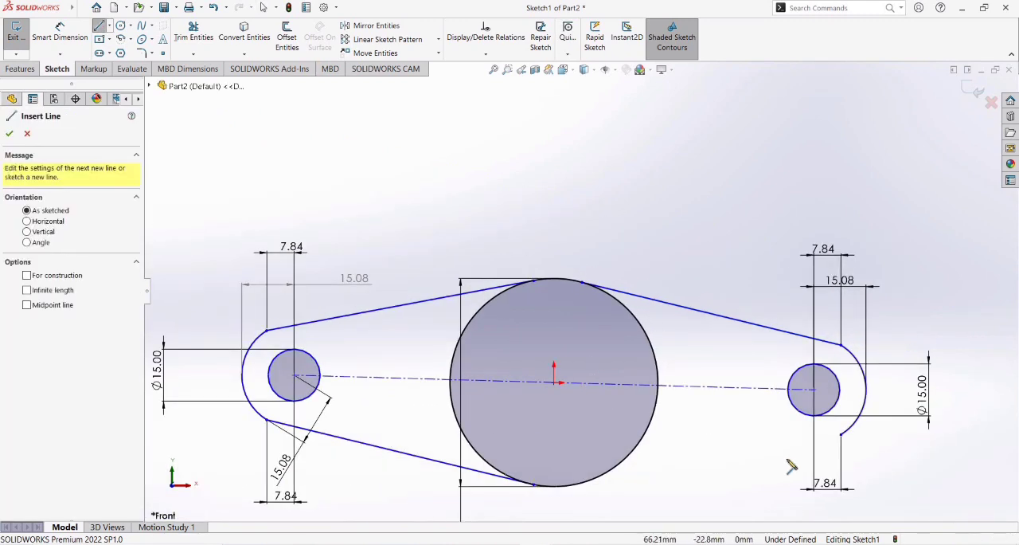
pyautogui.click(842, 435)
pyautogui.scroll(-10, 598, 477)
pyautogui.click(523, 322)
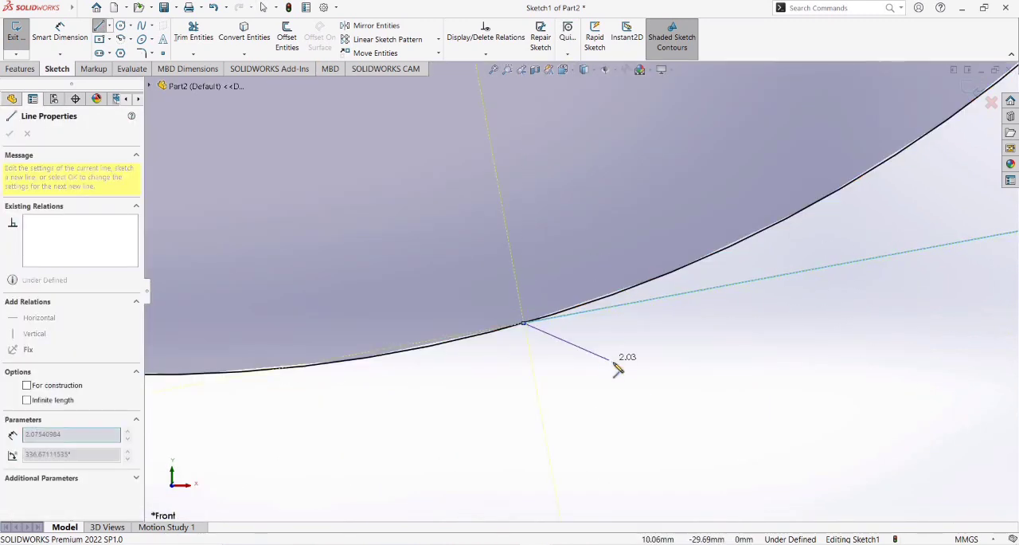
pyautogui.press('Escape')
pyautogui.scroll(10, 614, 365)
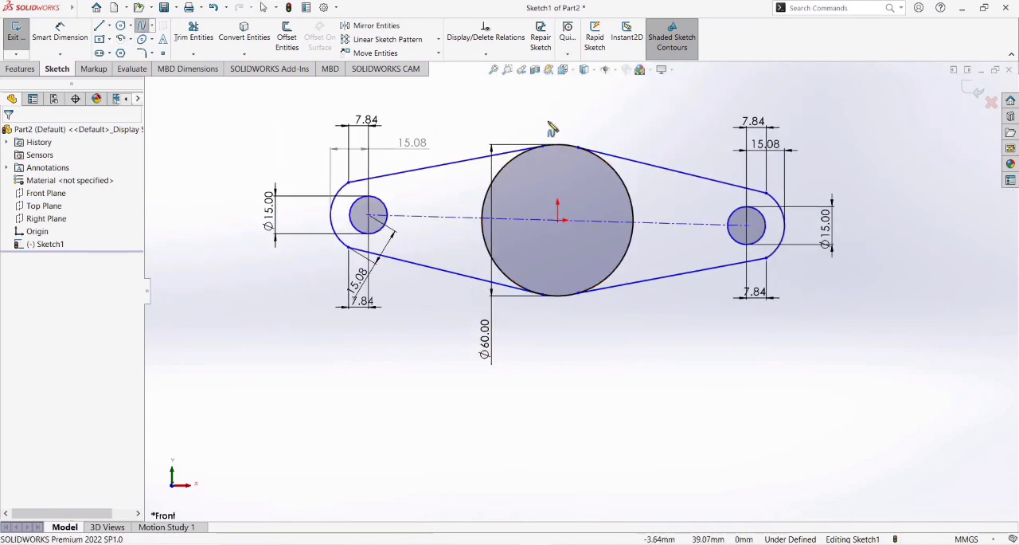
# Draw a spline along the top of the central circle connecting the ends of the two upper lines.
pyautogui.scroll(-5, 551, 129)
pyautogui.scroll(-4, 663, 309)
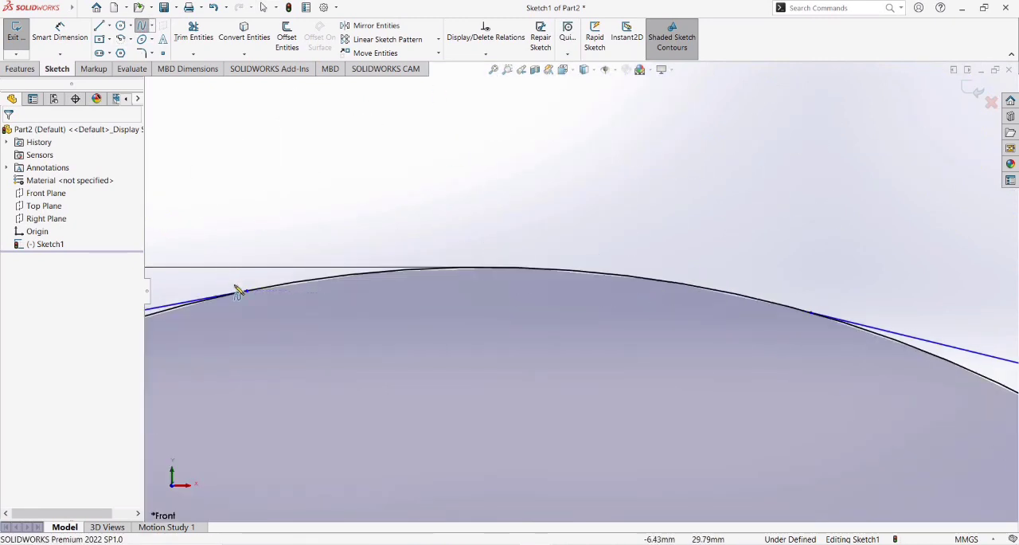
pyautogui.click(337, 276)
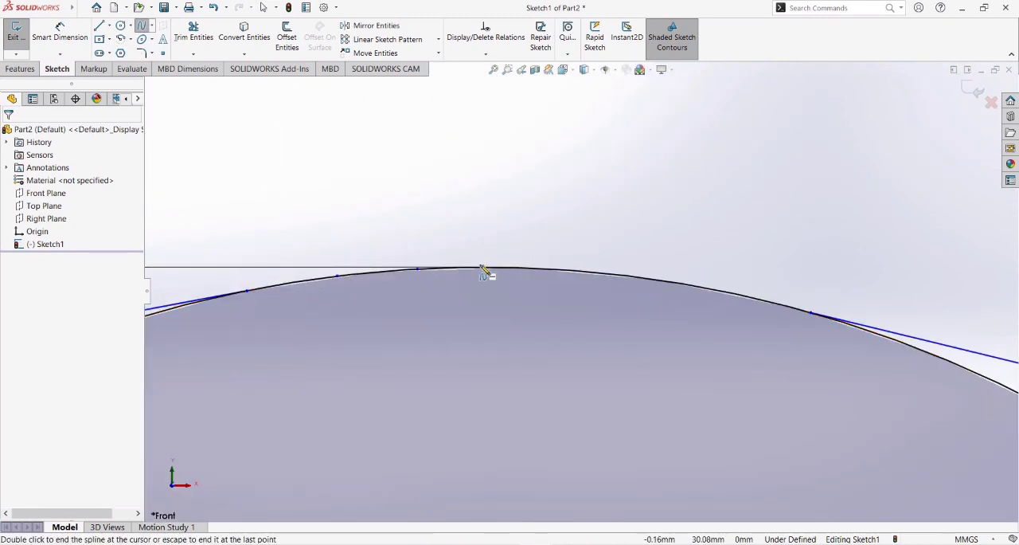
pyautogui.click(550, 269)
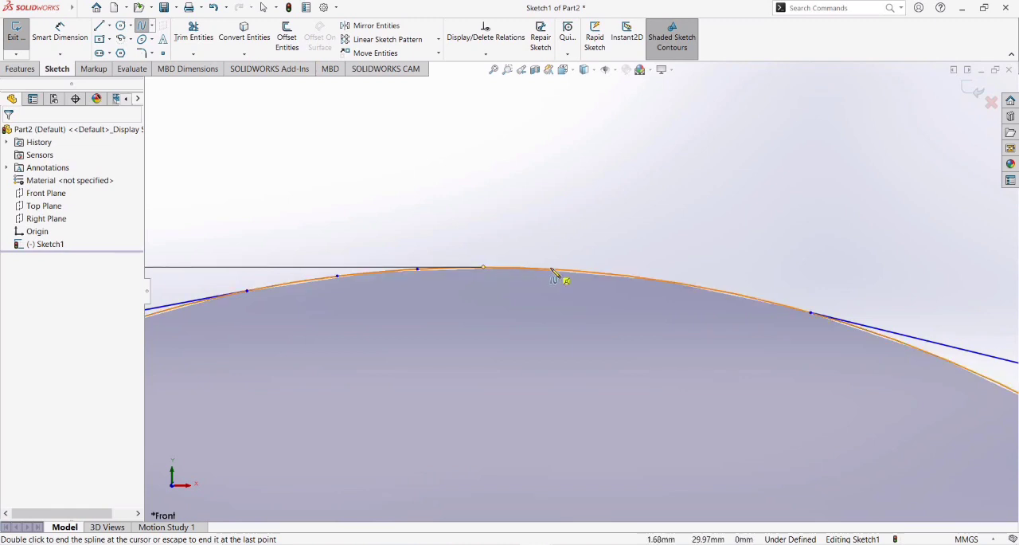
pyautogui.click(637, 277)
pyautogui.doubleClick(719, 292)
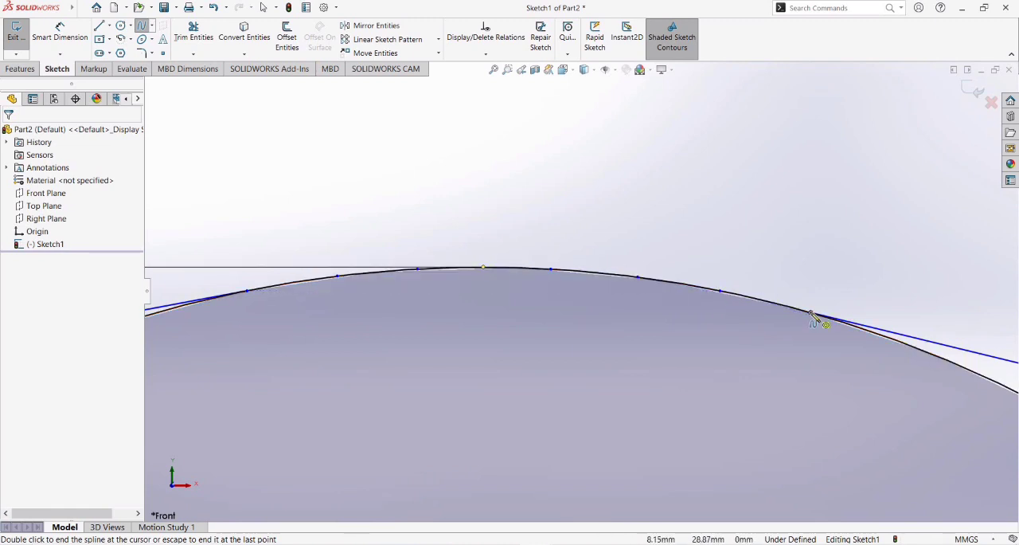
pyautogui.press('Escape')
pyautogui.scroll(10, 789, 361)
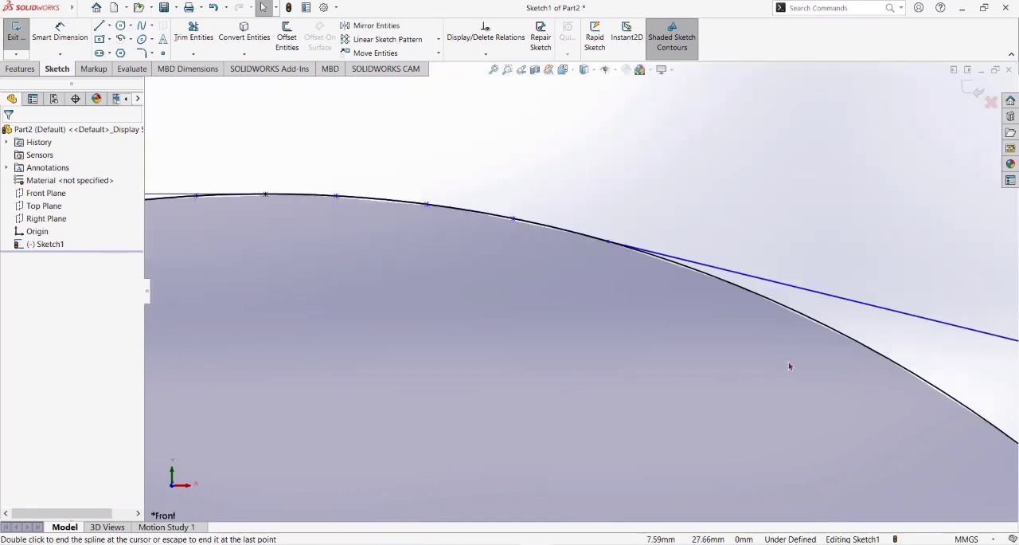
# Draw a spline along the bottom of the central circle connecting the ends of the two lower lines.
pyautogui.scroll(-8, 553, 398)
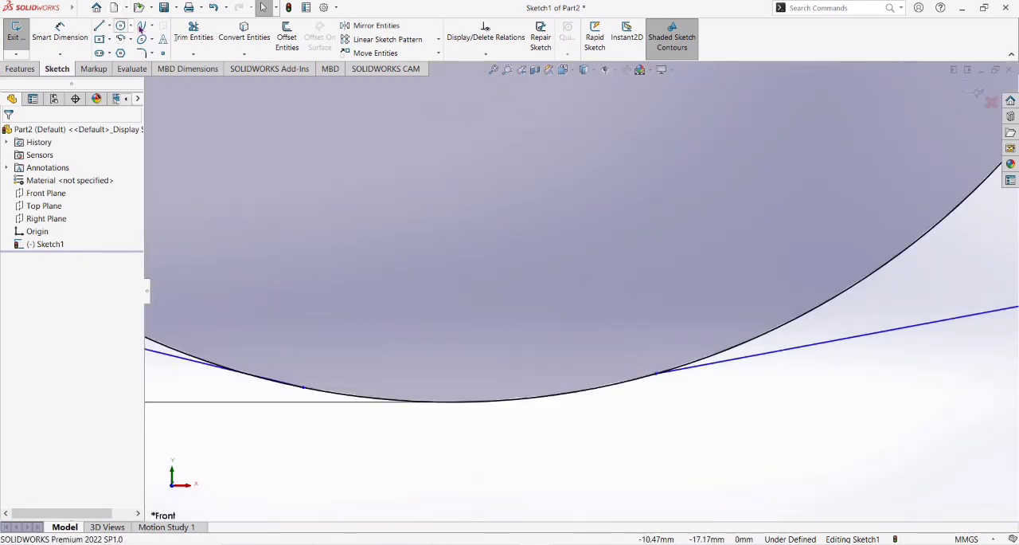
pyautogui.click(384, 400)
pyautogui.click(512, 399)
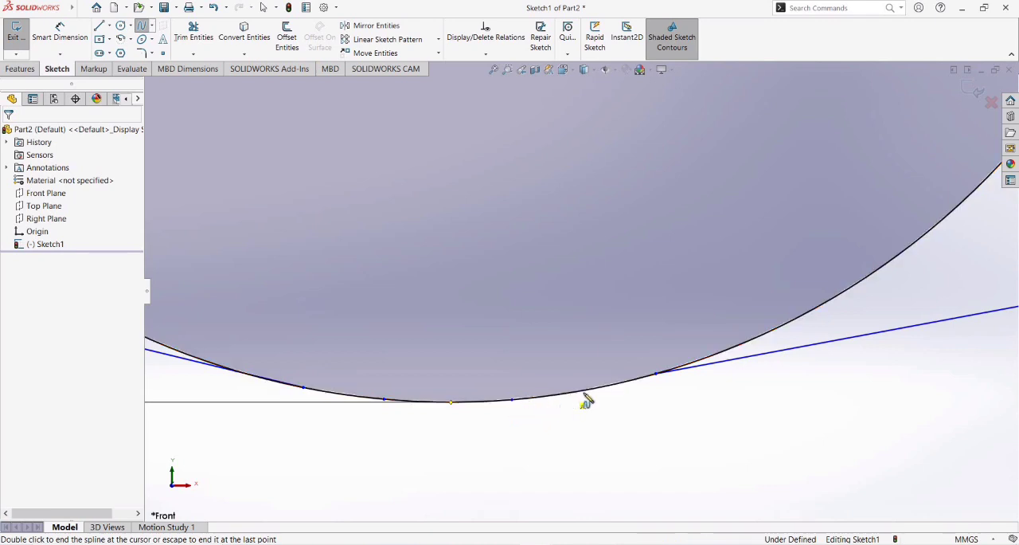
pyautogui.scroll(8, 734, 431)
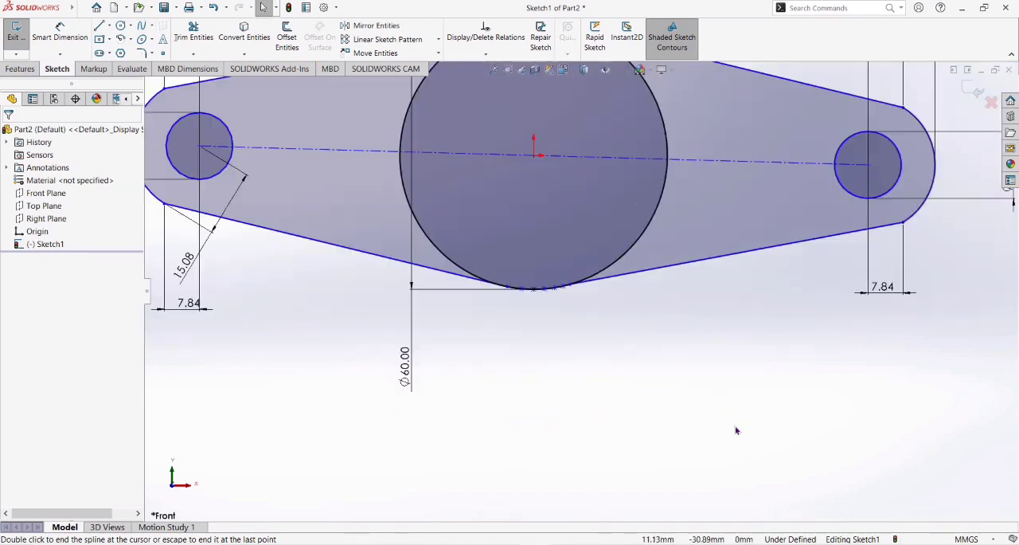
pyautogui.scroll(2, 737, 430)
# Try to draw a 7.5 mm centerline upward from the origin at a slight tilt, then undo it.
pyautogui.scroll(-3, 693, 84)
pyautogui.click(101, 27)
pyautogui.click(110, 27)
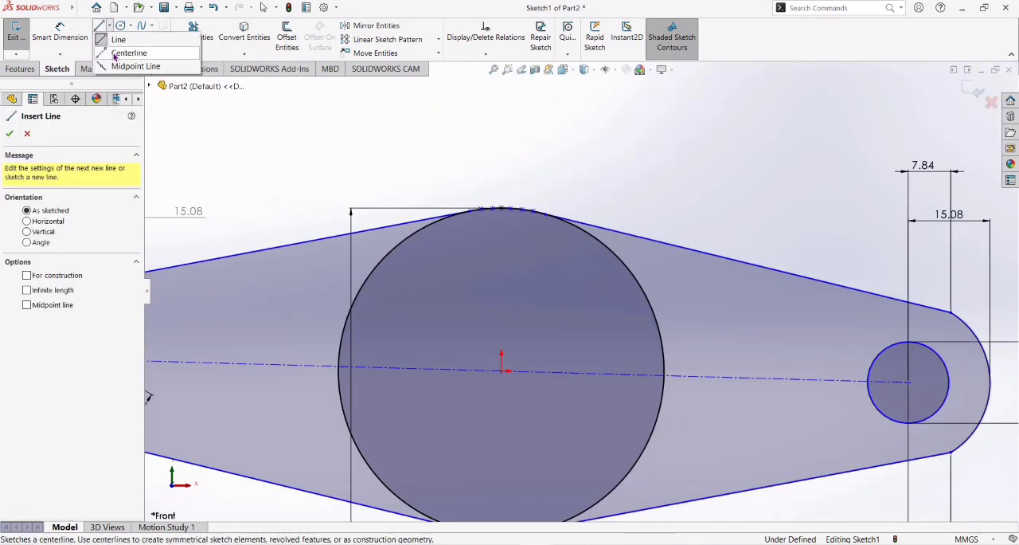
pyautogui.click(115, 54)
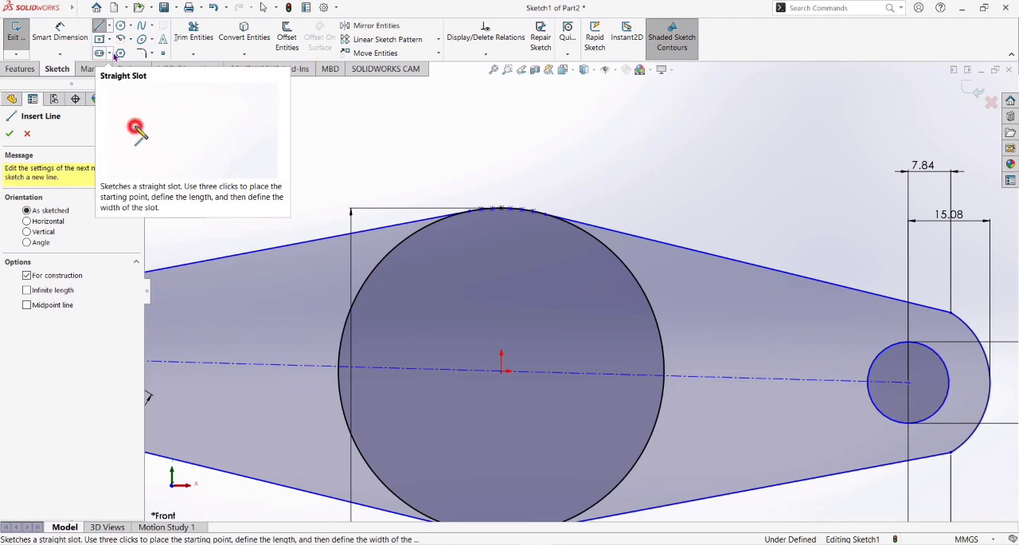
pyautogui.click(503, 372)
pyautogui.write('7.50')
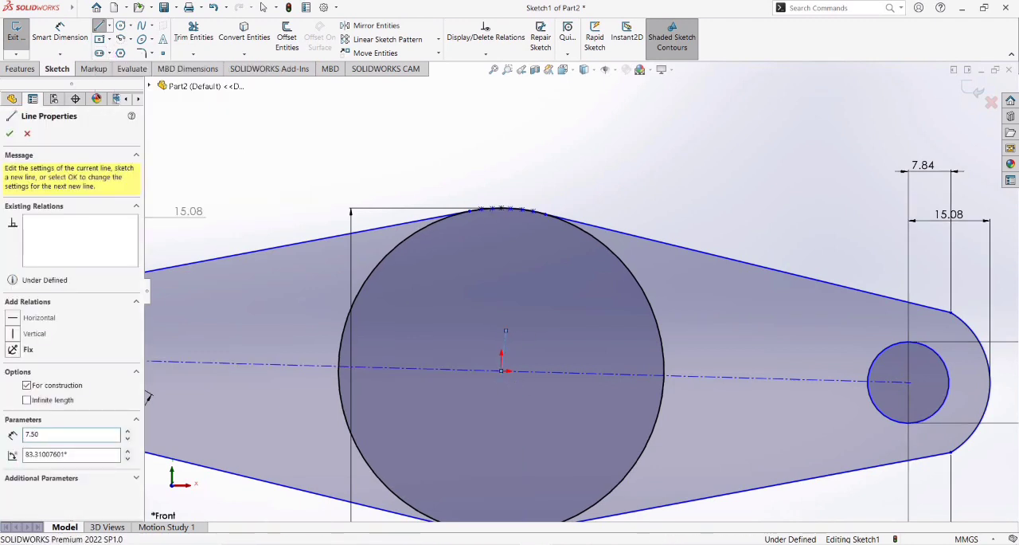
pyautogui.press('Return')
pyautogui.press('Escape')
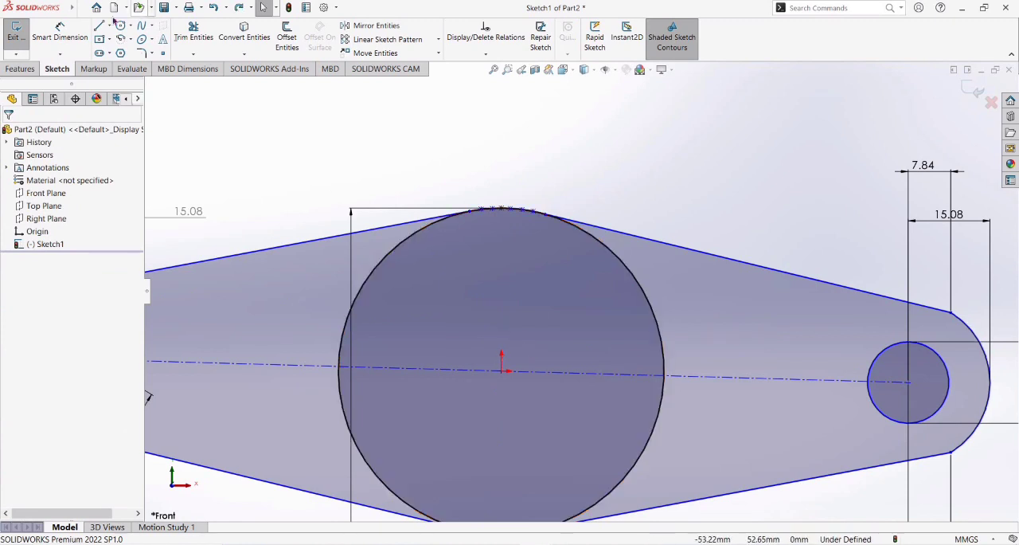
# Draw a vertical centerline 7.5 mm long upward from the origin.
pyautogui.click(109, 25)
pyautogui.click(114, 50)
pyautogui.click(502, 371)
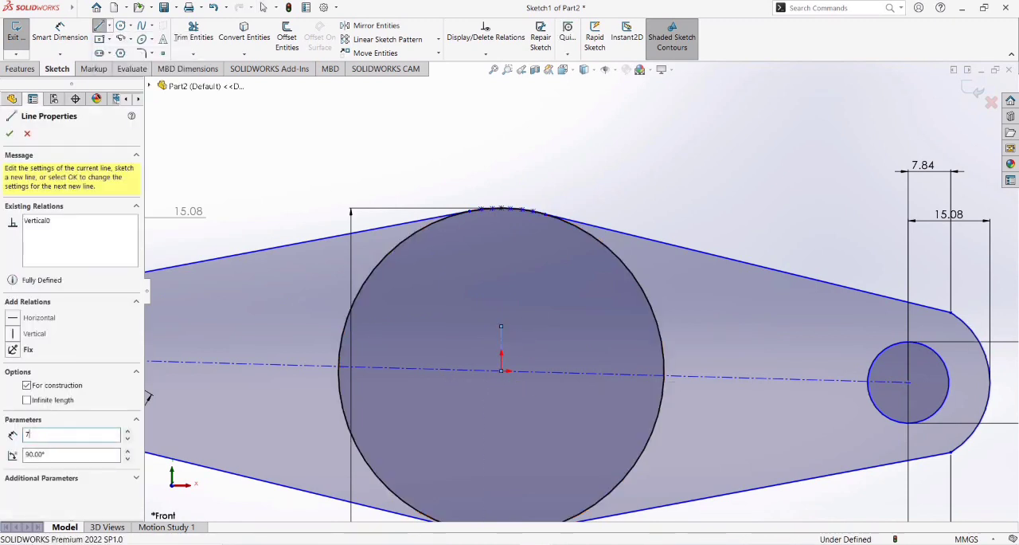
pyautogui.write('7.5')
pyautogui.press('Return')
pyautogui.press('Escape')
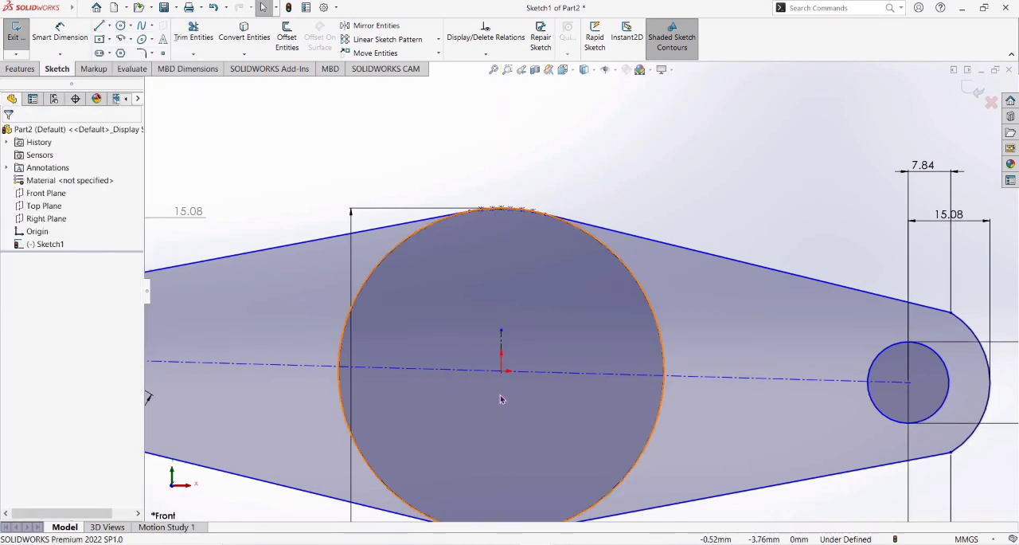
# Try a single horizontal line across the central circle at the height of the short centerline's upper end, and undo it.
pyautogui.click(109, 25)
pyautogui.click(116, 39)
pyautogui.click(347, 330)
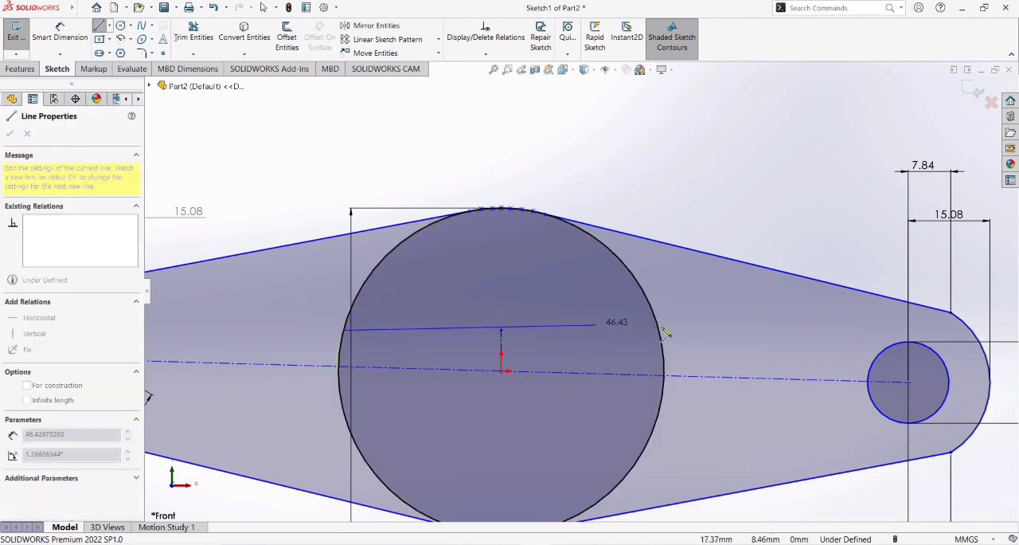
pyautogui.click(661, 330)
pyautogui.press('Escape')
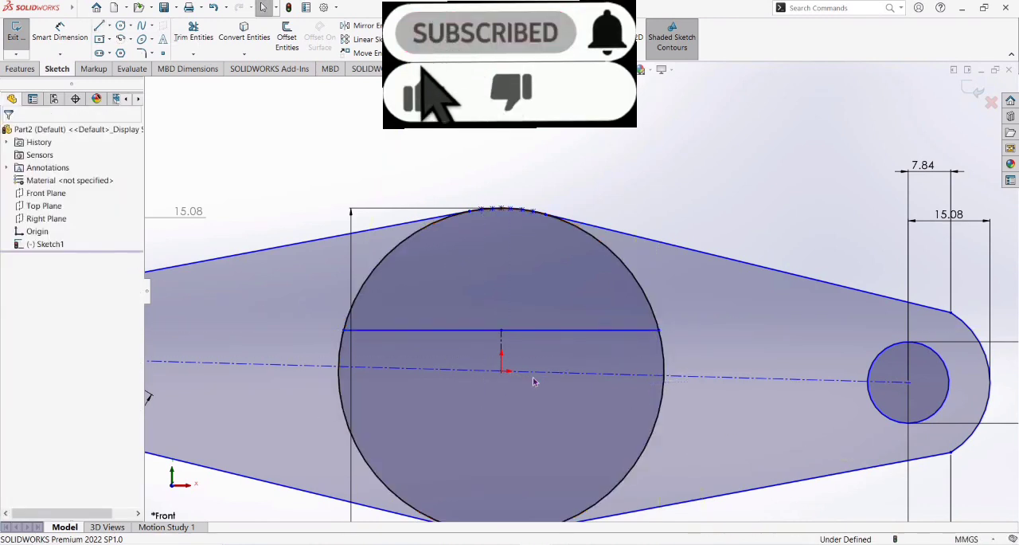
pyautogui.hotkey('ctrl', 'z')
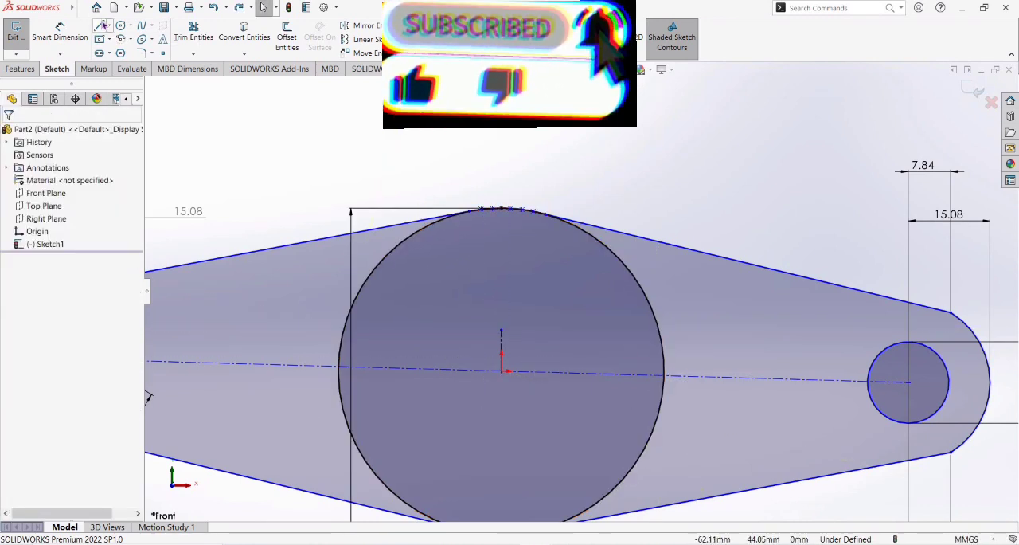
# Draw two lines, each about 29 mm long, from the short centerline's upper endpoint to the left and right edges of the central circle.
pyautogui.click(100, 26)
pyautogui.click(501, 330)
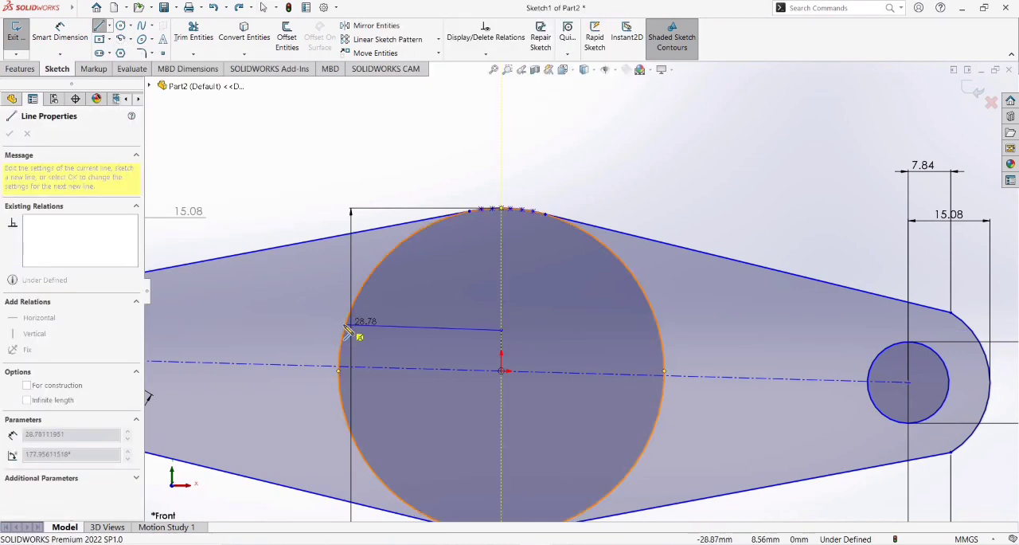
pyautogui.doubleClick(346, 327)
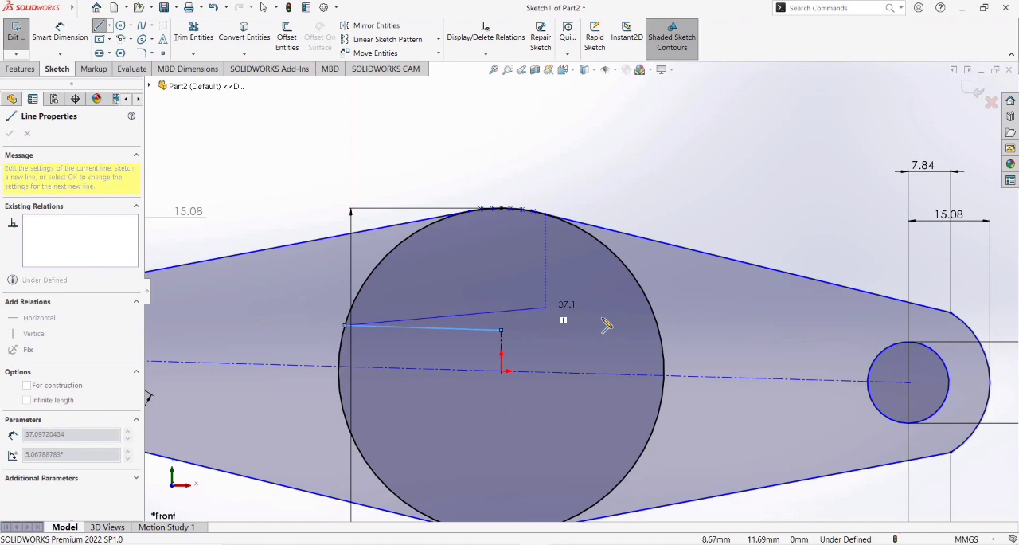
pyautogui.click(501, 330)
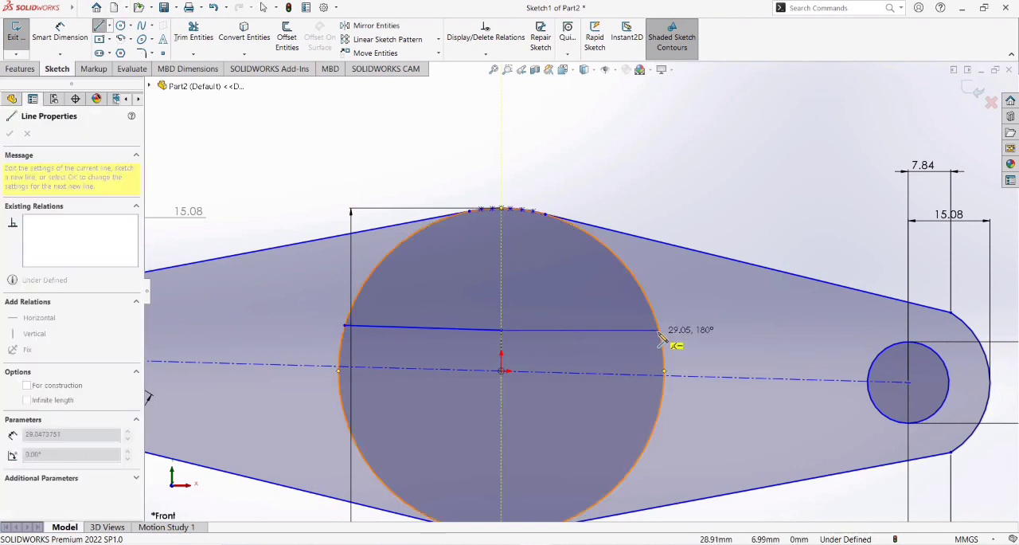
pyautogui.click(660, 330)
pyautogui.press('Escape')
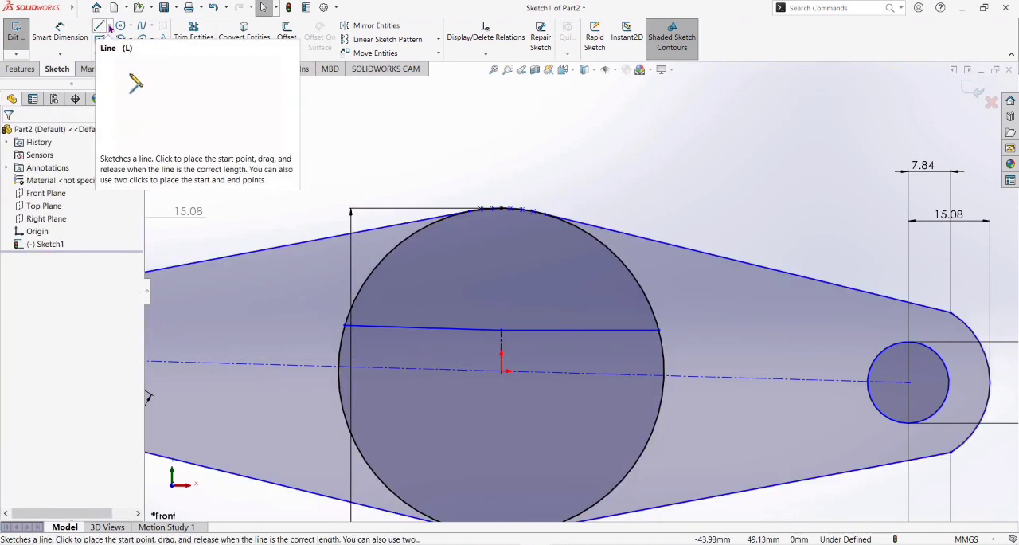
# Draw a vertical centerline 7.5 mm long downward from the origin.
pyautogui.click(109, 25)
pyautogui.click(127, 50)
pyautogui.click(501, 371)
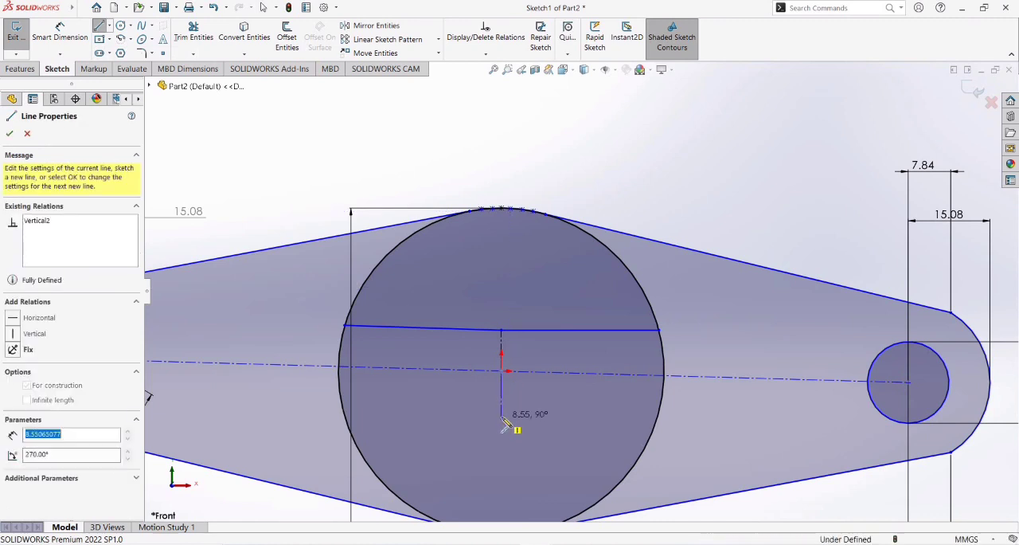
pyautogui.write('7.5')
pyautogui.press('Return')
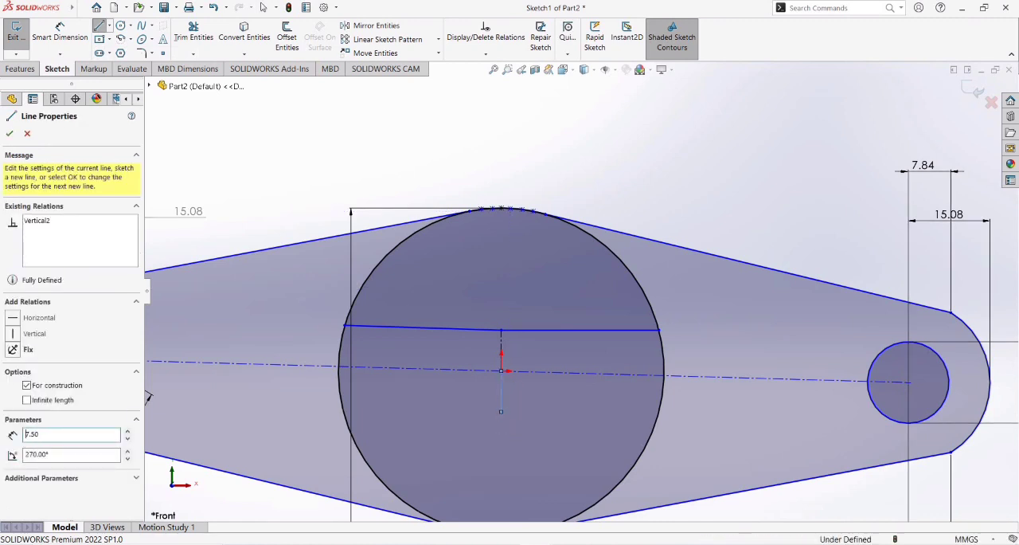
# Draw two horizontal lines, each about 29 mm long, from the lower centerline's bottom endpoint to the right and left edges of the central circle.
pyautogui.click(100, 27)
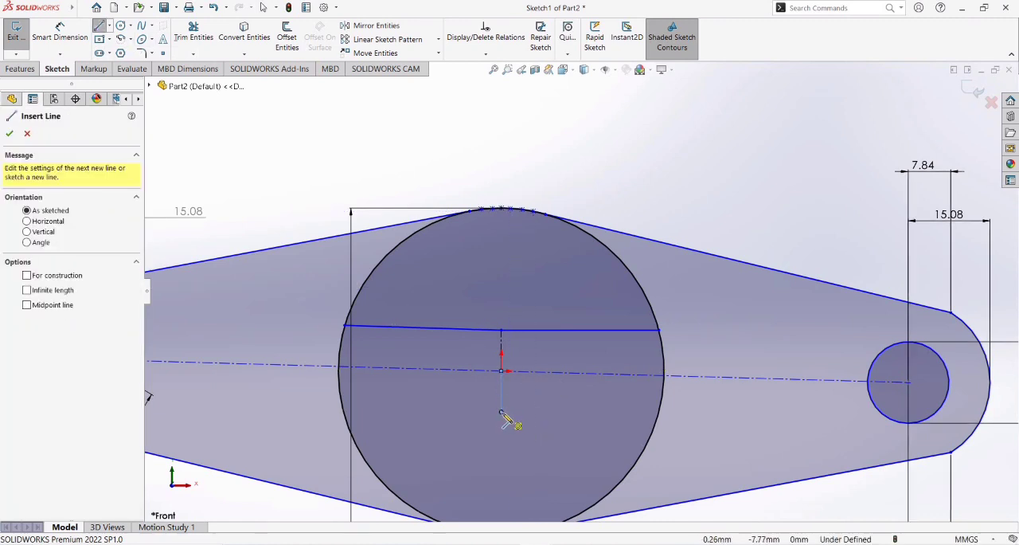
pyautogui.click(501, 411)
pyautogui.click(660, 411)
pyautogui.click(264, 7)
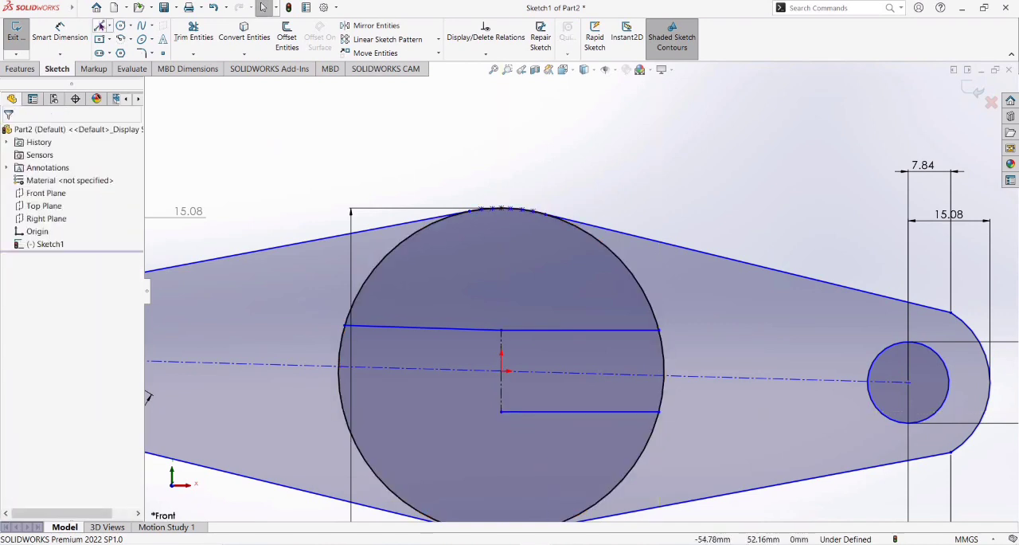
pyautogui.press('l')
pyautogui.click(501, 411)
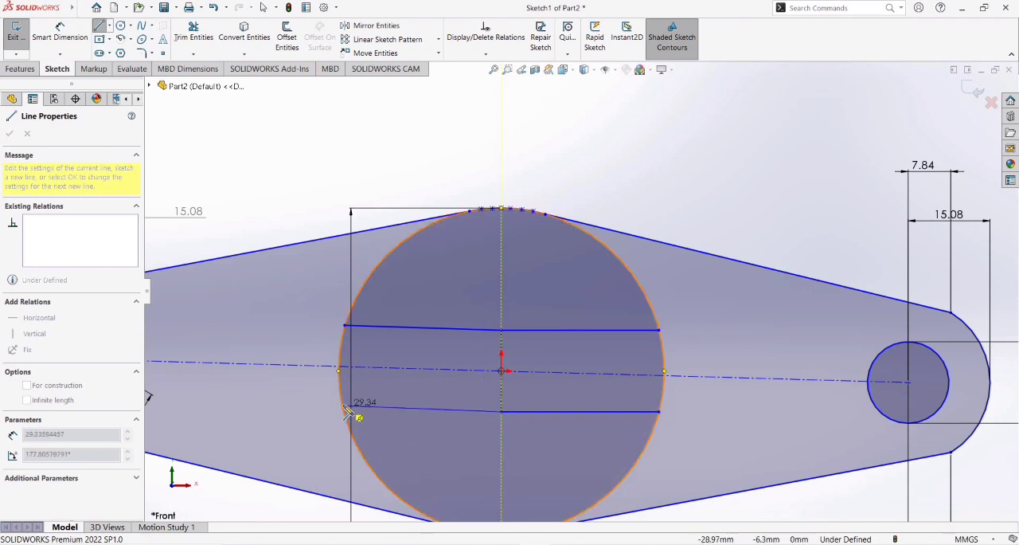
pyautogui.click(344, 411)
pyautogui.press('Escape')
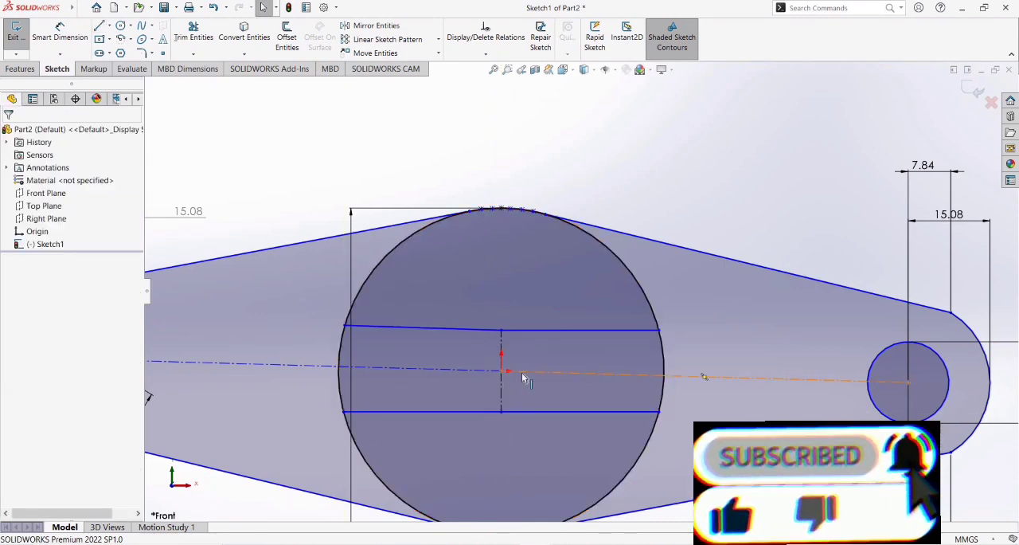
# Draw a vertical centerline 10 mm long upward from the upper end of the 7.5 mm centerline above the origin.
pyautogui.click(100, 8)
pyautogui.click(410, 107)
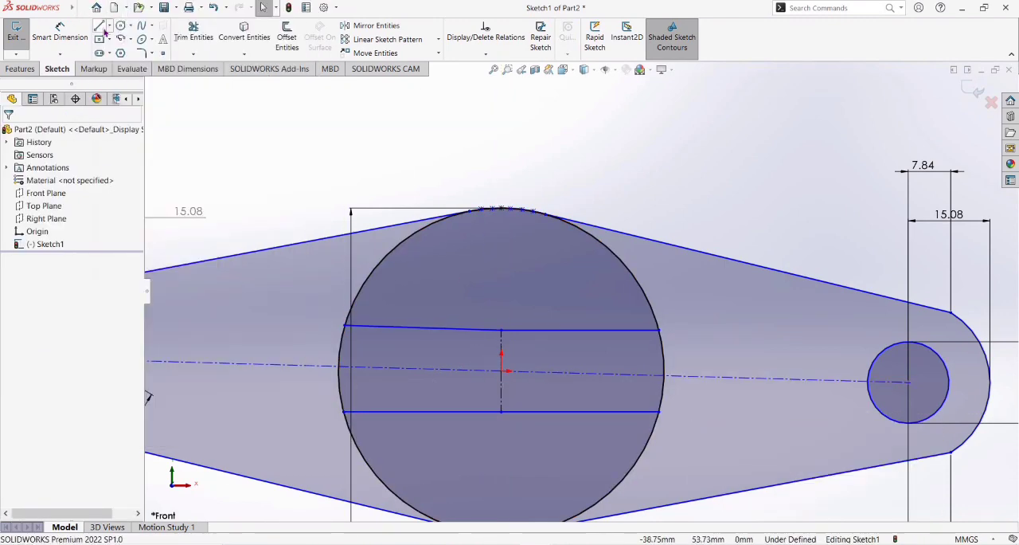
pyautogui.click(100, 26)
pyautogui.click(501, 329)
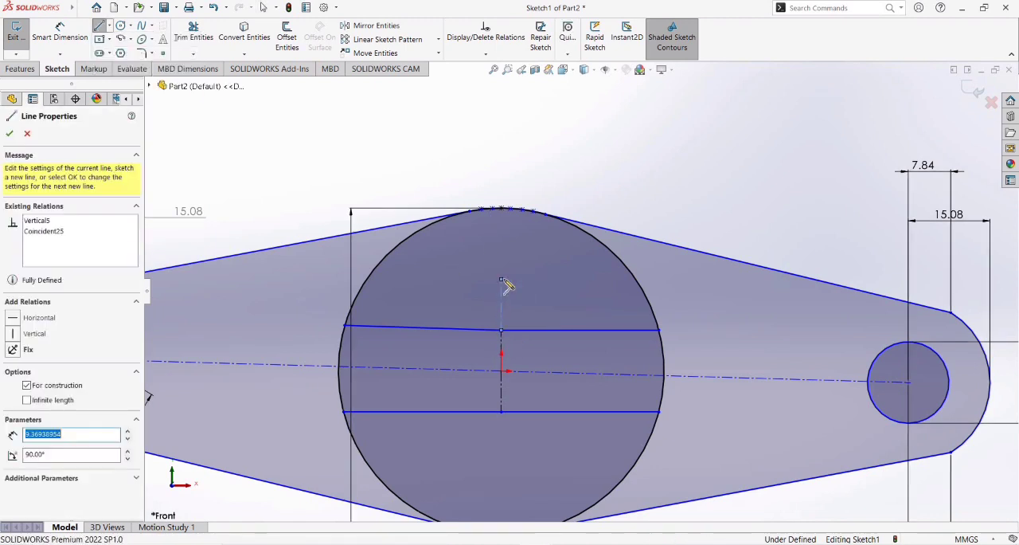
pyautogui.press('Return')
pyautogui.press('Escape')
# Draw a vertical centerline 10 mm long downward from the lower end of the centerline below the origin.
pyautogui.click(110, 26)
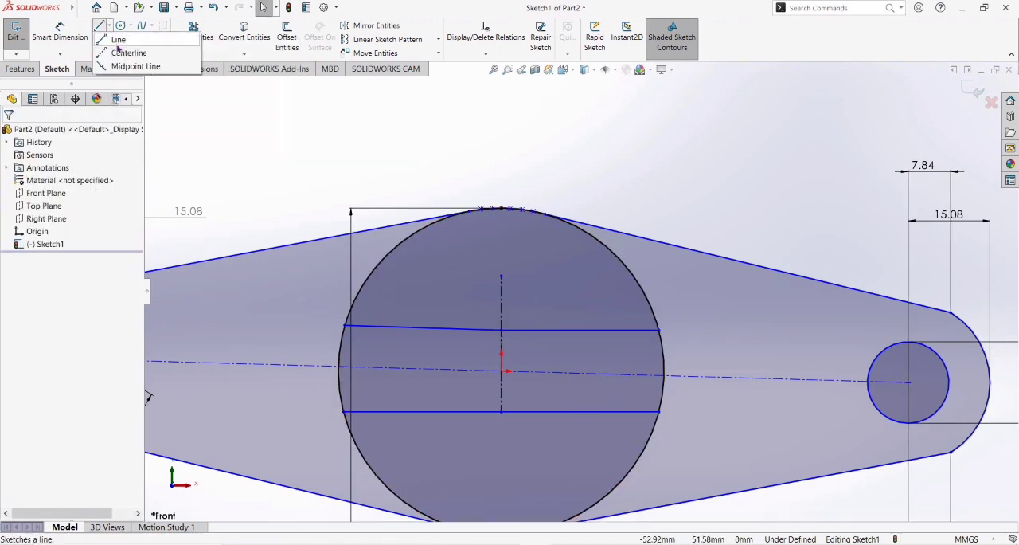
pyautogui.click(121, 52)
pyautogui.click(501, 411)
pyautogui.click(501, 456)
pyautogui.write('10')
pyautogui.press('Return')
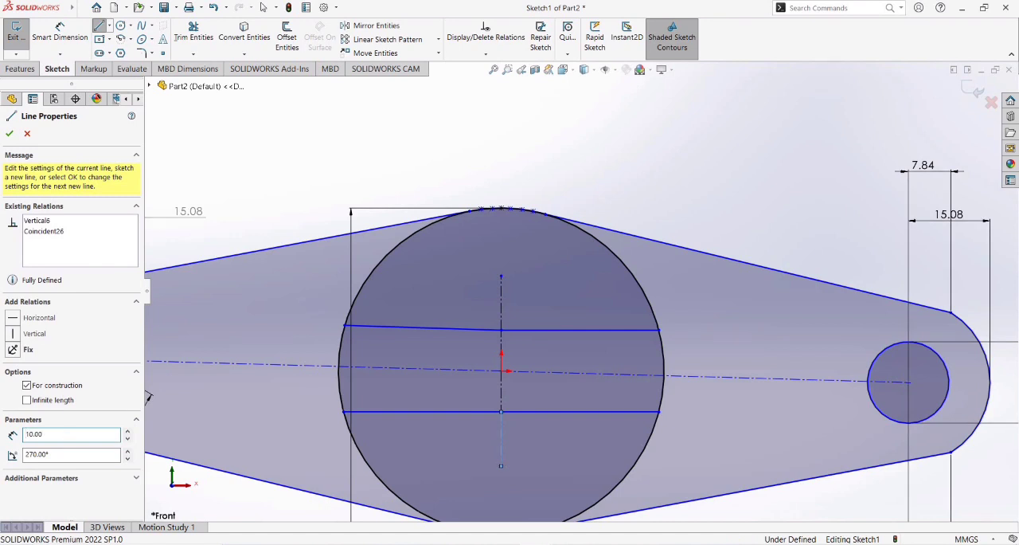
pyautogui.press('Escape')
# Draw two horizontal lines, each about 24 mm long, from the topmost centerline endpoint to the right and left edges of the central circle.
pyautogui.click(100, 25)
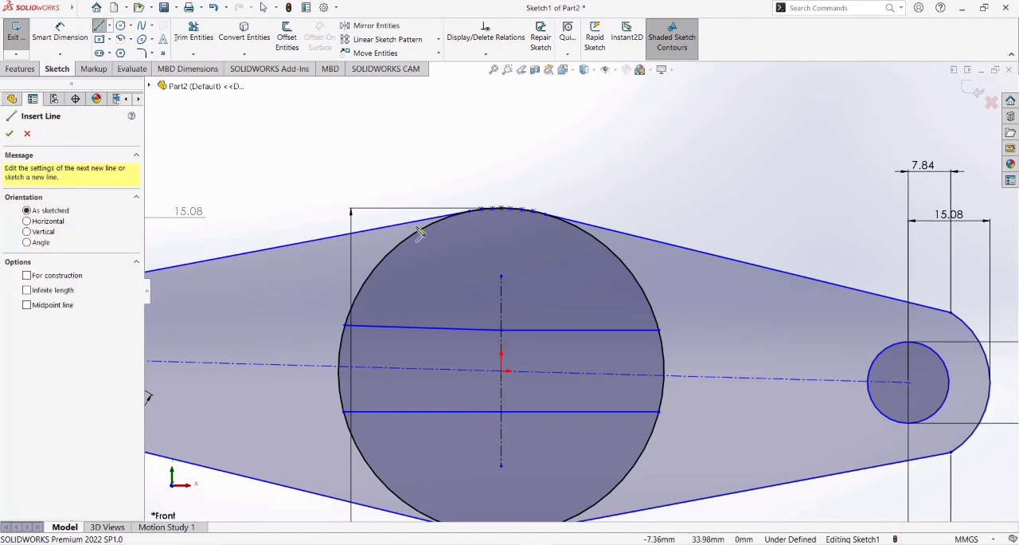
pyautogui.click(501, 277)
pyautogui.click(634, 277)
pyautogui.press('Escape')
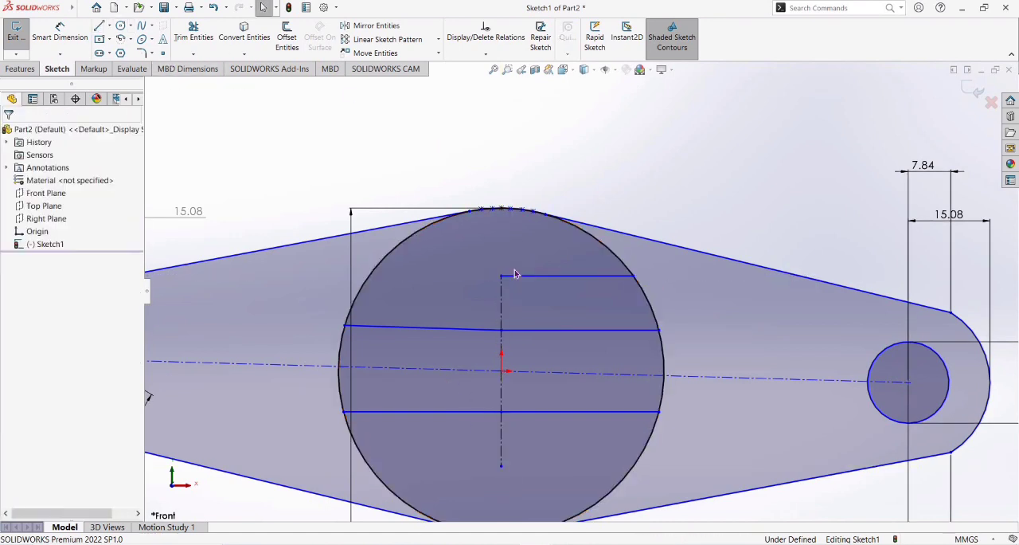
pyautogui.press('l')
pyautogui.click(385, 289)
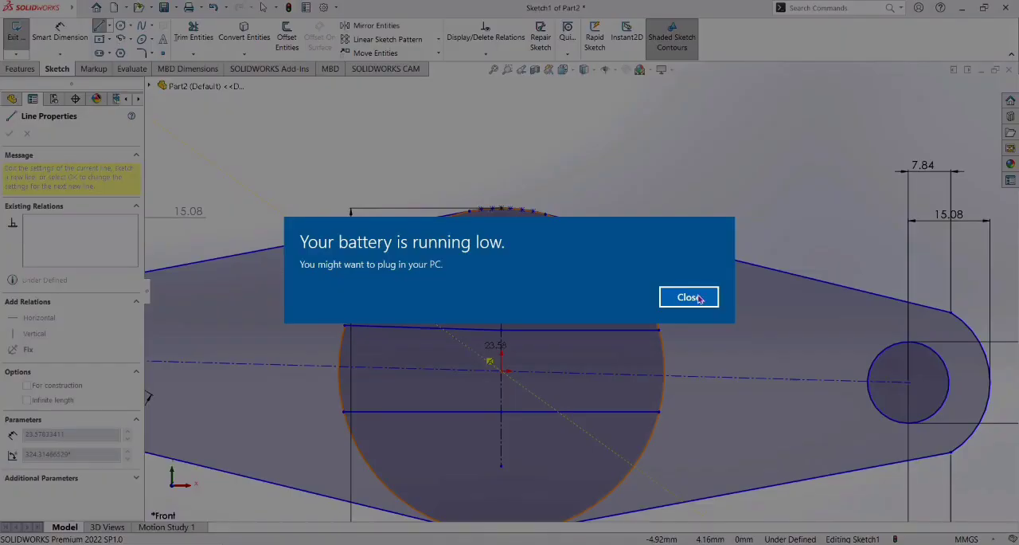
pyautogui.click(699, 298)
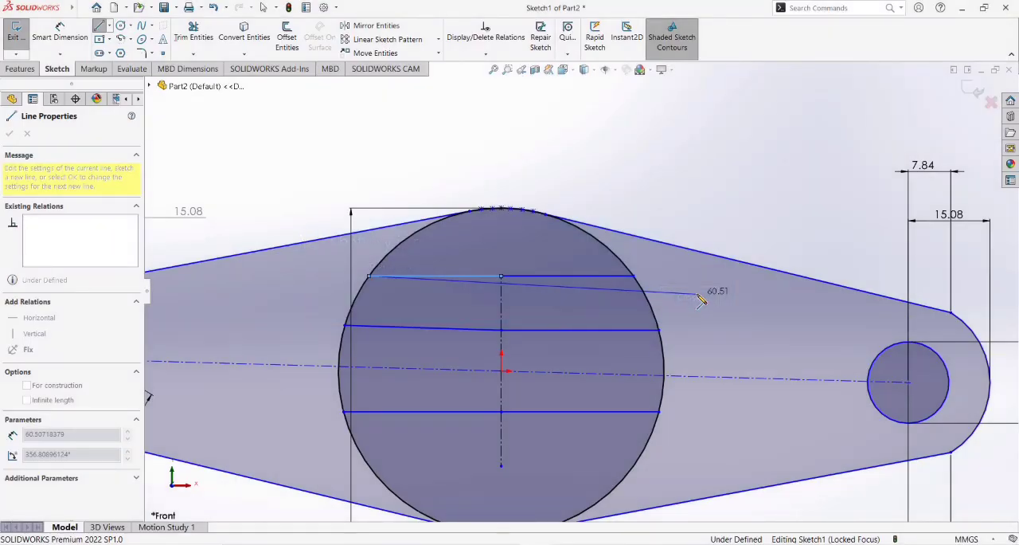
pyautogui.press('XF86AudioRaiseVolume')
pyautogui.press('Escape')
# Draw two horizontal lines, each about 24 mm long, from the lowest centerline endpoint to the right and left edges of the central circle.
pyautogui.press('l')
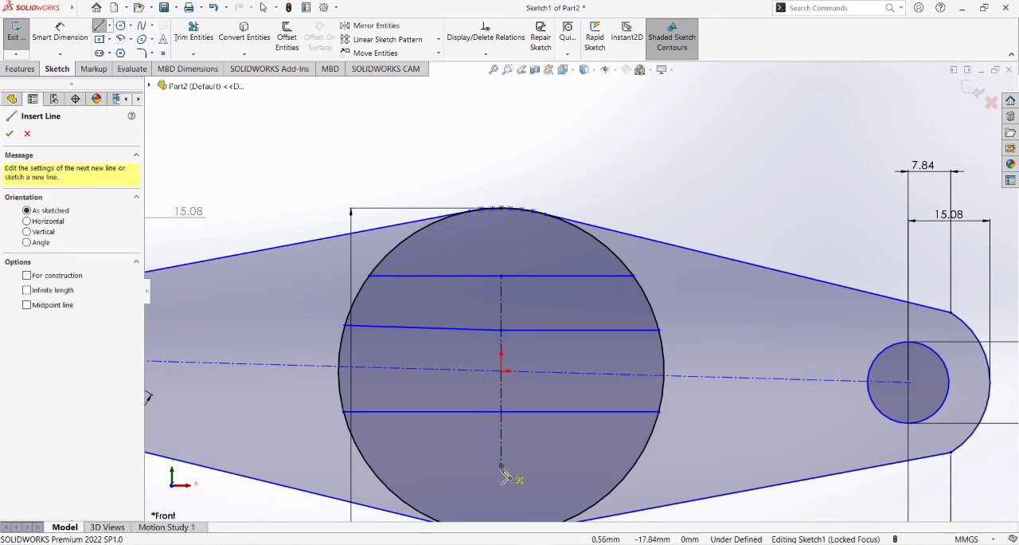
pyautogui.click(500, 465)
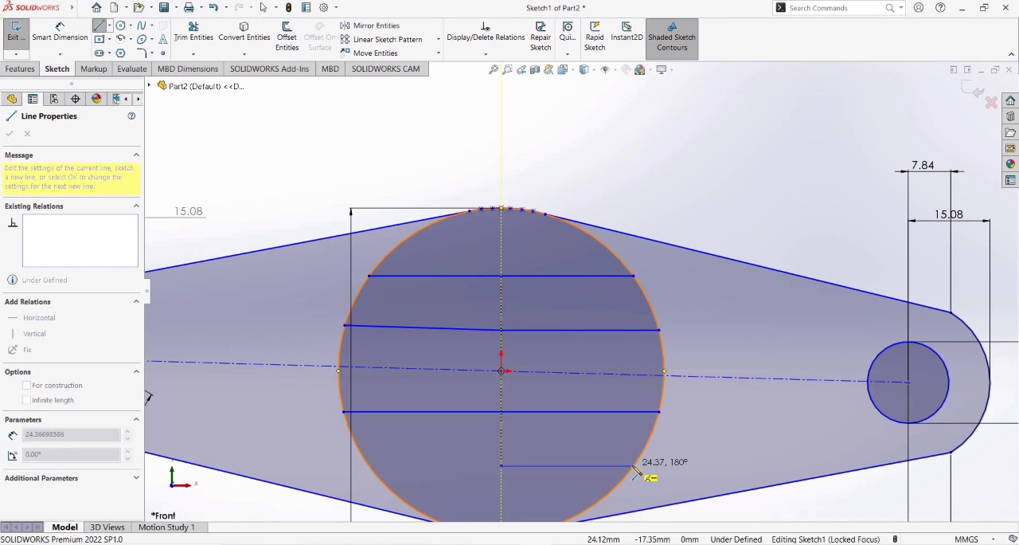
pyautogui.click(634, 466)
pyautogui.press('Escape')
pyautogui.press('l')
pyautogui.click(501, 465)
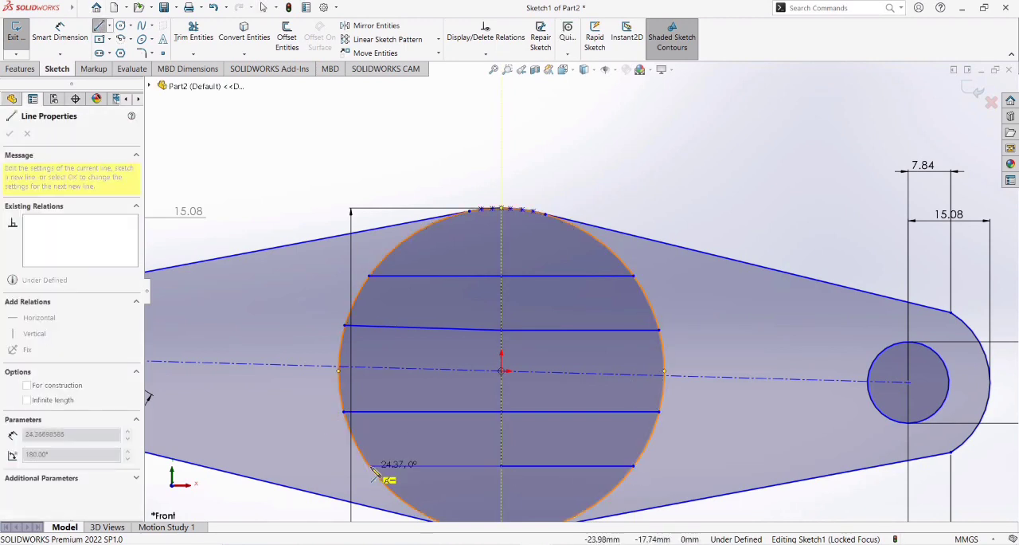
pyautogui.click(371, 468)
pyautogui.press('Escape')
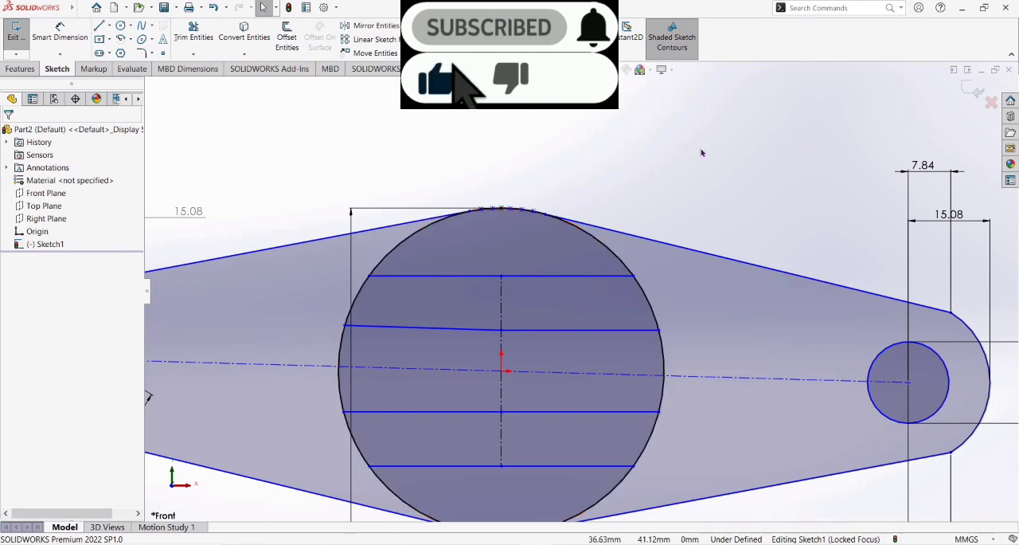
# Extrude the two side regions outside the central circle 10 mm, leaving out the 15 mm holes.
pyautogui.press('f')
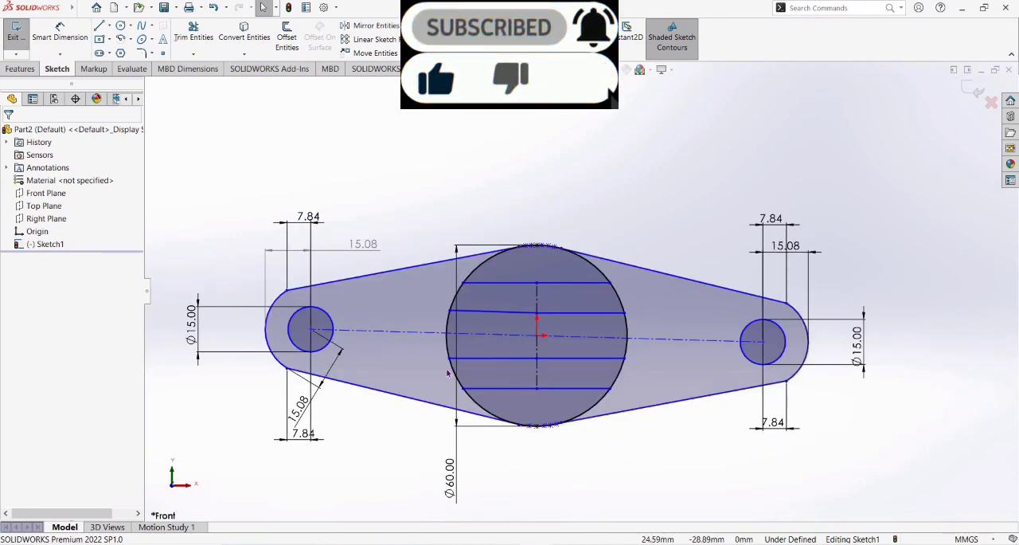
pyautogui.click(20, 68)
pyautogui.click(21, 36)
pyautogui.click(495, 244)
pyautogui.click(700, 303)
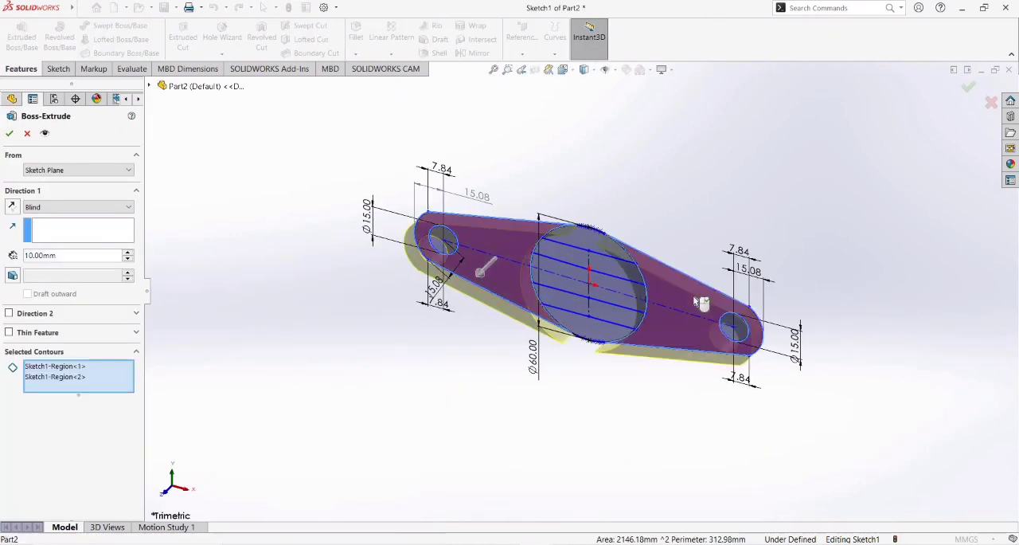
pyautogui.click(11, 134)
# Extrude the top and bottom circle segments of the existing profile sketch 35 mm, merged with the side plates.
pyautogui.moveTo(316, 228); pyautogui.dragTo(325, 328, button='middle')
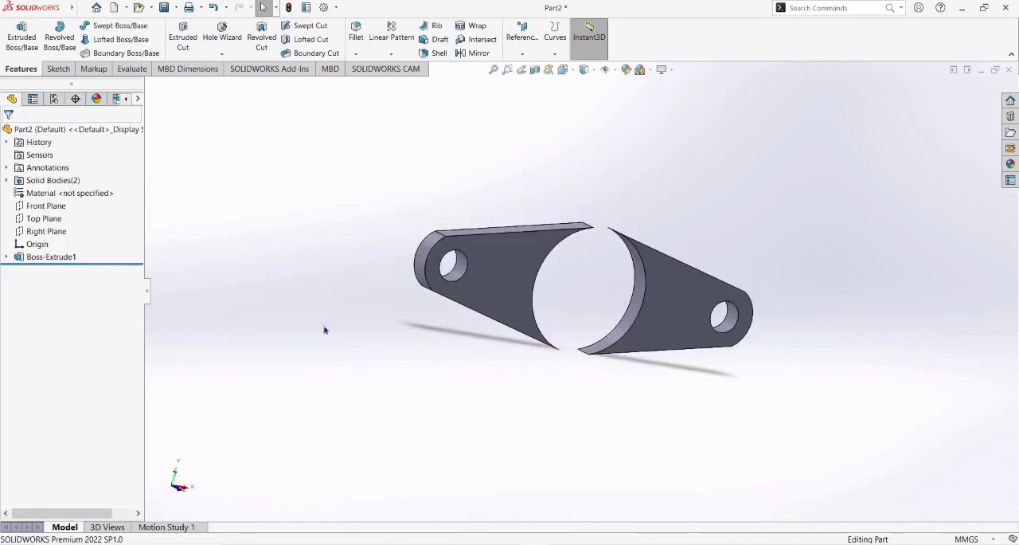
pyautogui.click(24, 37)
pyautogui.click(149, 85)
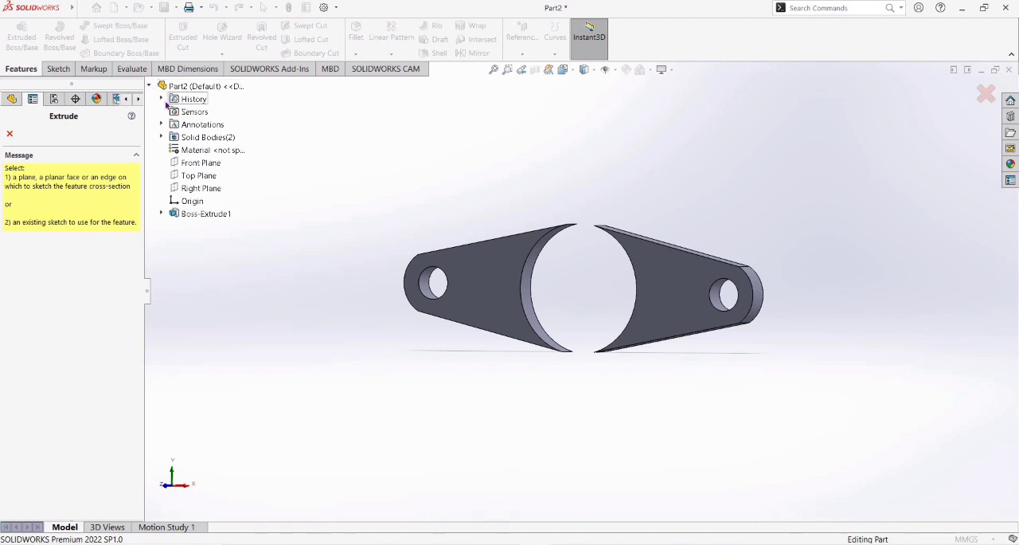
pyautogui.click(161, 98)
pyautogui.click(209, 124)
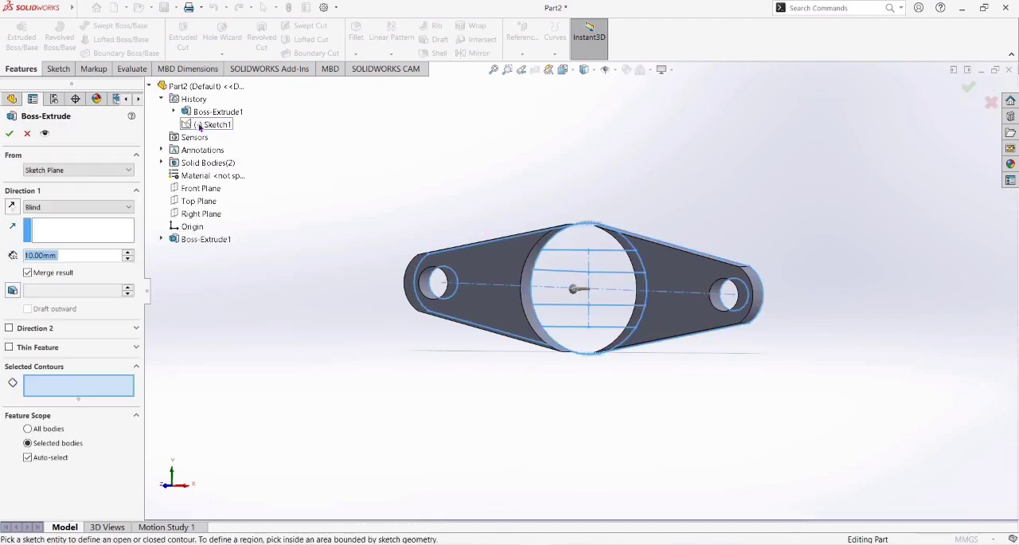
pyautogui.click(582, 341)
pyautogui.click(594, 240)
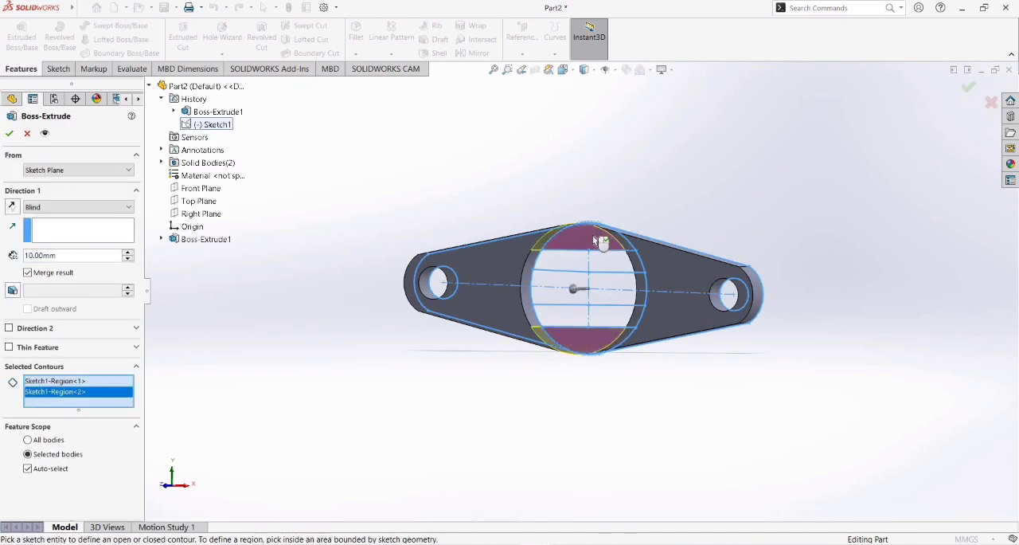
pyautogui.write('35')
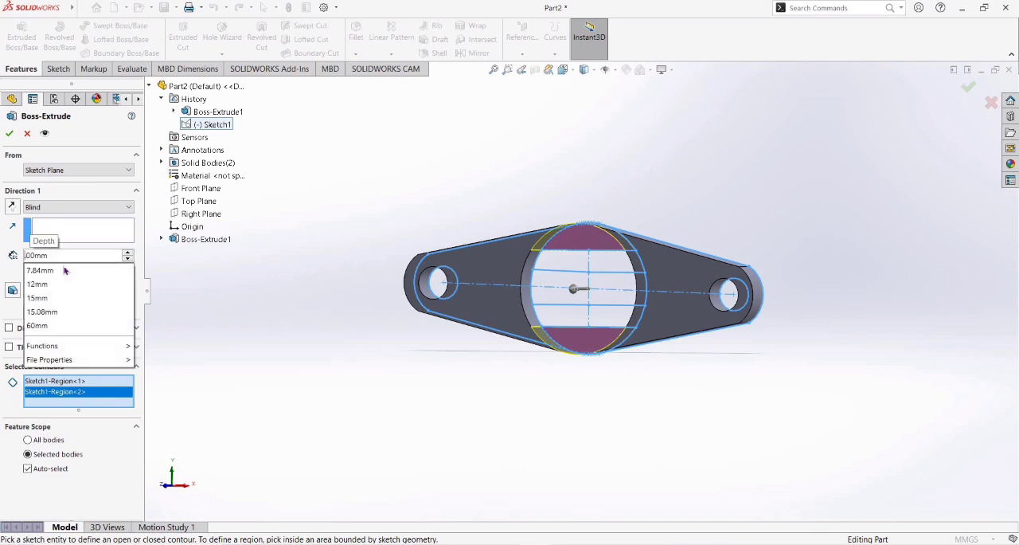
pyautogui.press('Return')
pyautogui.hotkey('ctrl', '7')
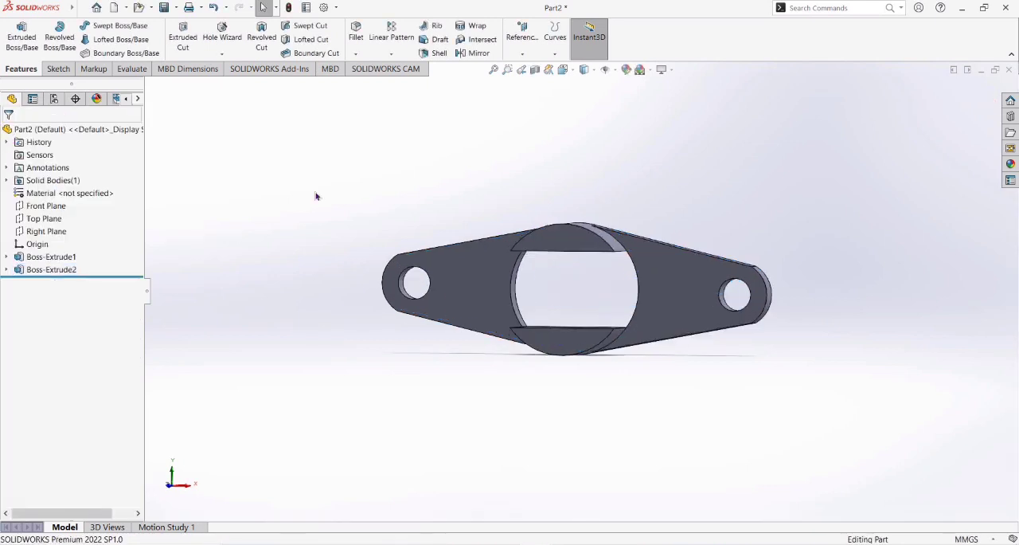
# Extrude the two strips between the outer segments and the central gap of the profile sketch 65 mm.
pyautogui.moveTo(317, 196); pyautogui.dragTo(317, 196, button='middle')
pyautogui.click(22, 44)
pyautogui.click(212, 137)
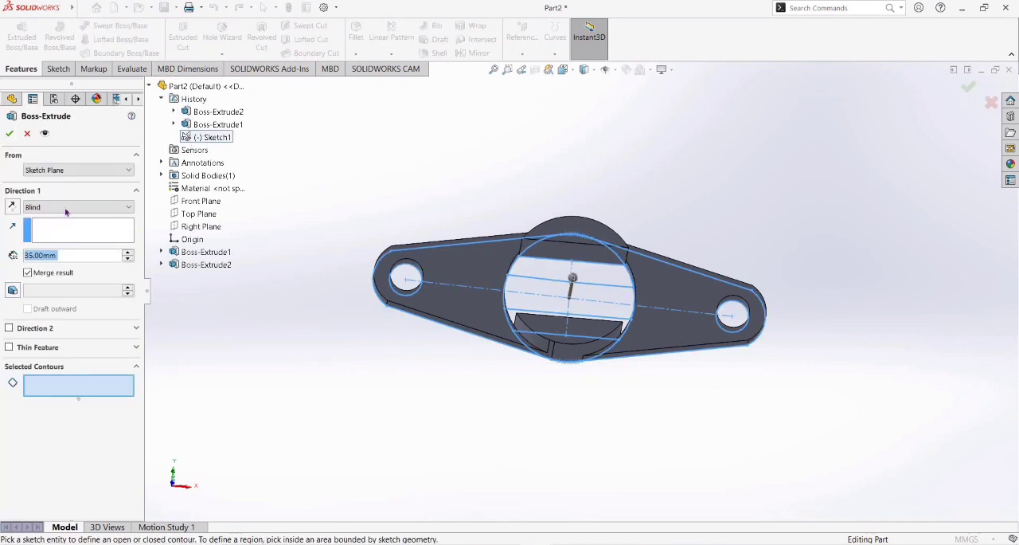
pyautogui.click(557, 260)
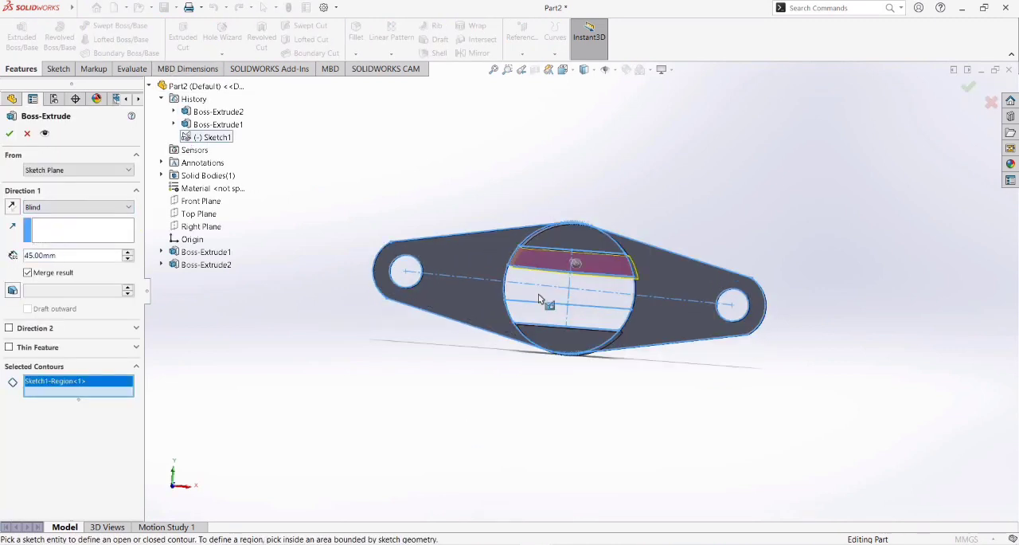
pyautogui.click(561, 317)
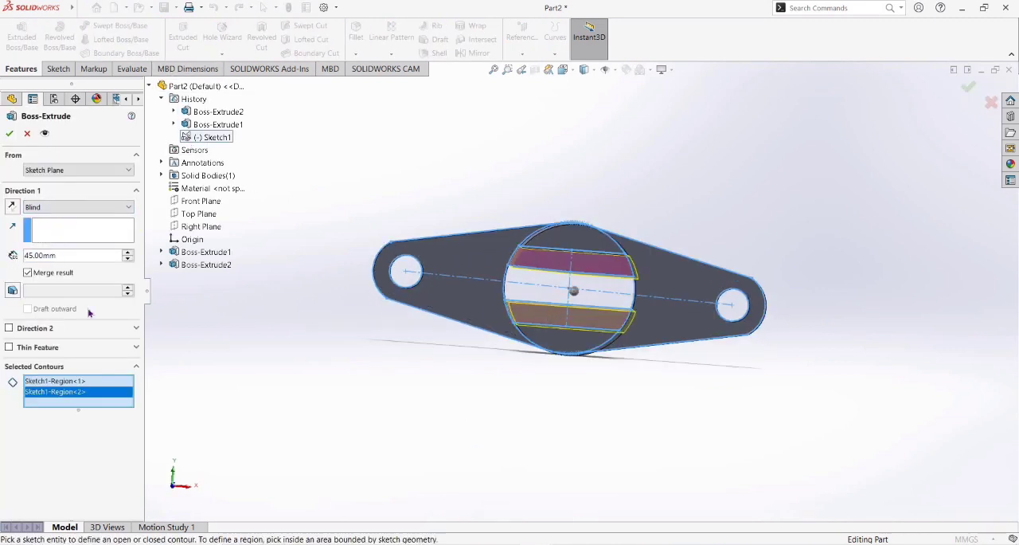
pyautogui.rightClick(33, 255)
pyautogui.press('BackSpace')
pyautogui.press('BackSpace')
pyautogui.write('6')
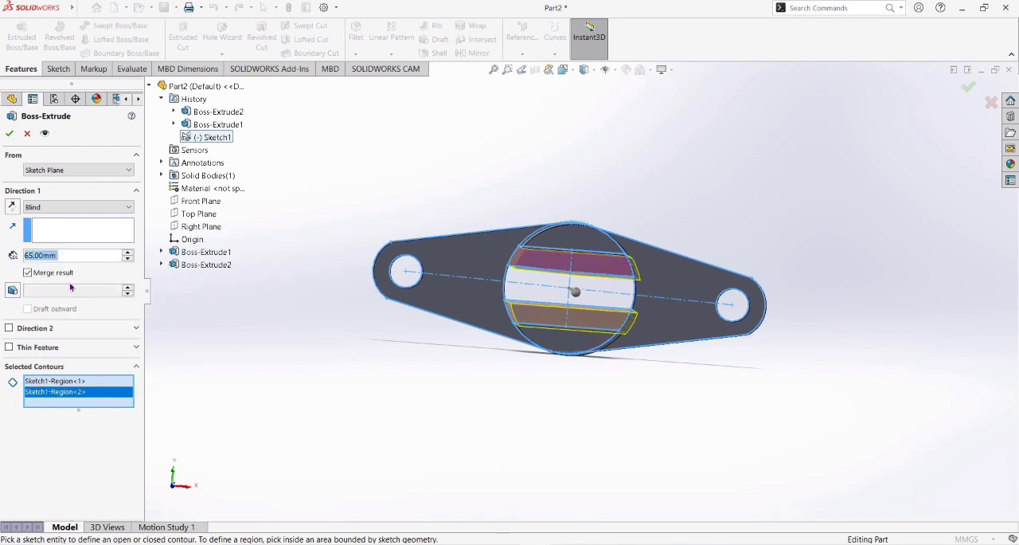
pyautogui.hotkey('shift', 'Up')
pyautogui.click(10, 134)
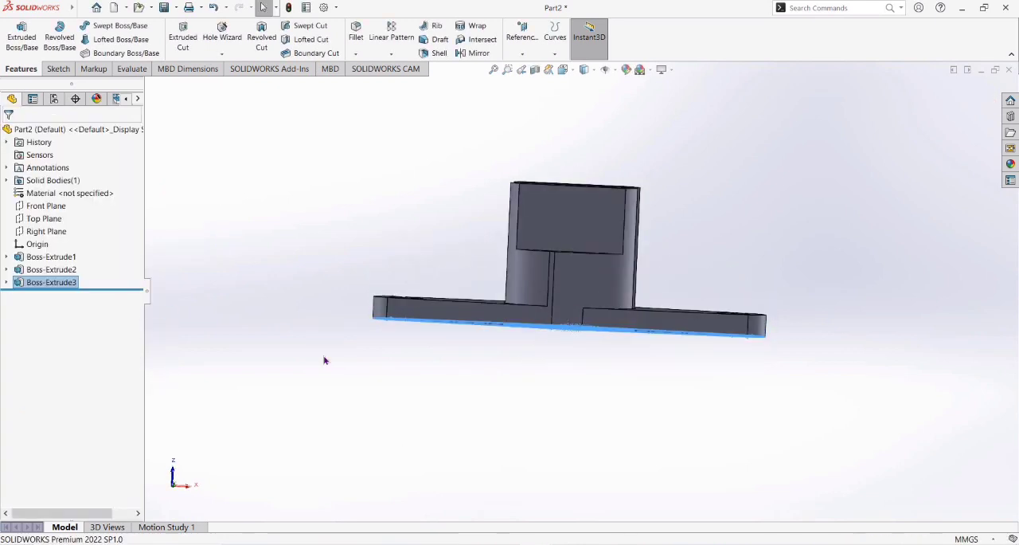
# Start a sketch on the outer flat face of an upright and draw a vertical centerline between its top and bottom edge midpoints.
pyautogui.click(324, 360)
pyautogui.moveTo(324, 361); pyautogui.dragTo(325, 362, button='middle')
pyautogui.press('Right')
pyautogui.press('Right')
pyautogui.press('Right')
pyautogui.press('Right')
pyautogui.press('Right')
pyautogui.press('Right')
pyautogui.press('Right')
pyautogui.press('Right')
pyautogui.press('Right')
pyautogui.press('Right')
pyautogui.press('Right')
pyautogui.press('Right')
pyautogui.press('Right')
pyautogui.press('Right')
pyautogui.press('Right')
pyautogui.press('Right')
pyautogui.press('Right')
pyautogui.press('Right')
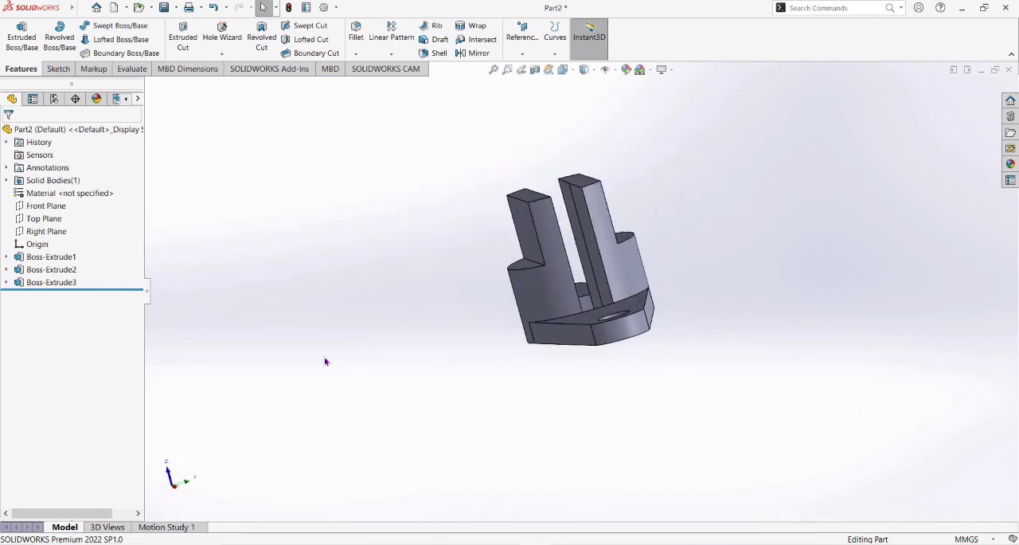
pyautogui.click(548, 231)
pyautogui.click(599, 196)
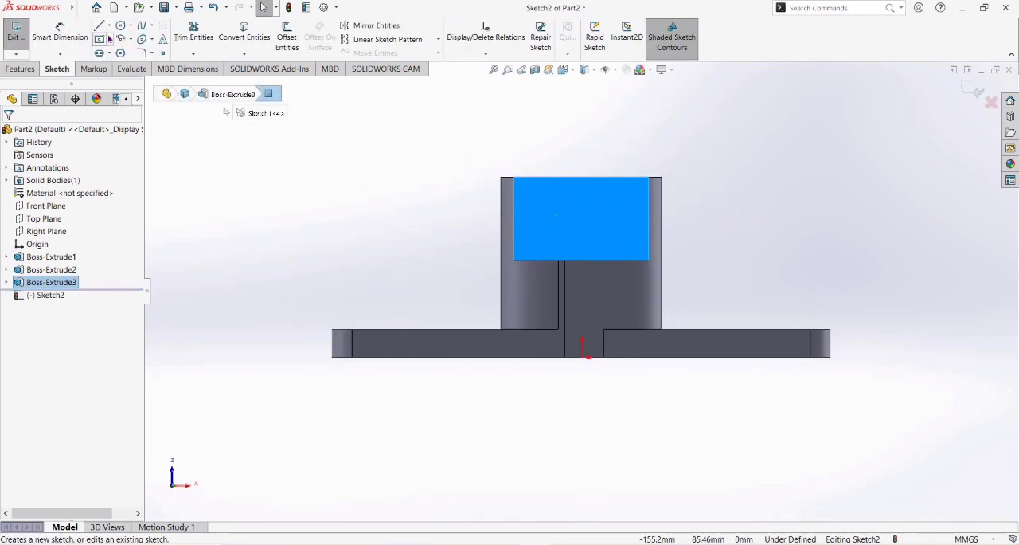
pyautogui.click(128, 52)
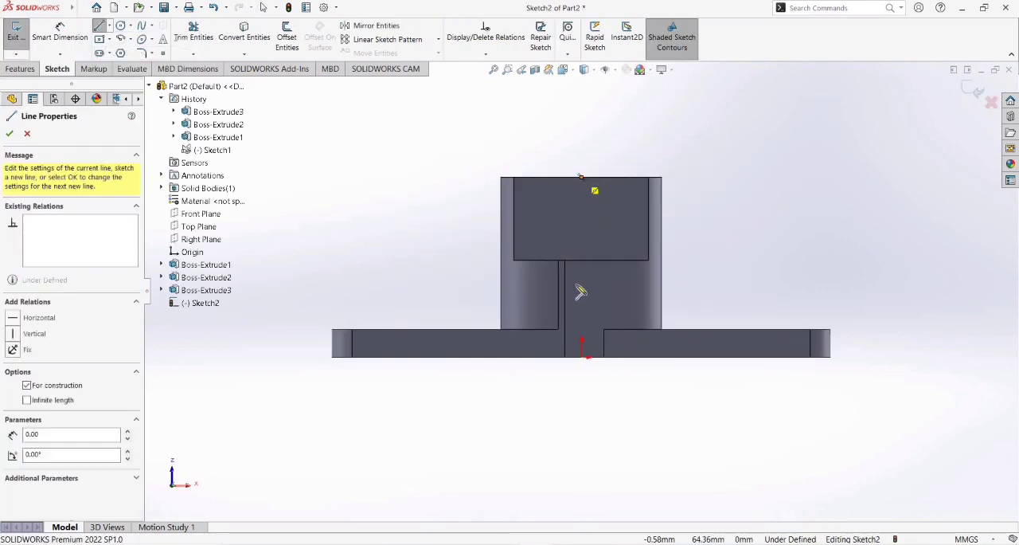
pyautogui.click(582, 260)
pyautogui.press('Escape')
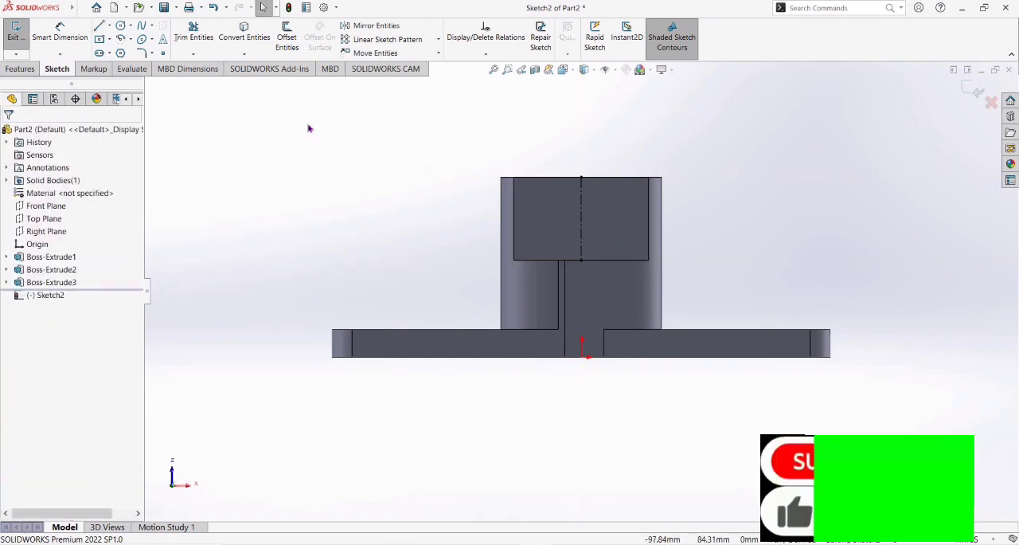
# Draw a circle centered on the midpoint of the upright's centerline and dimension its diameter to 12 mm.
pyautogui.click(120, 25)
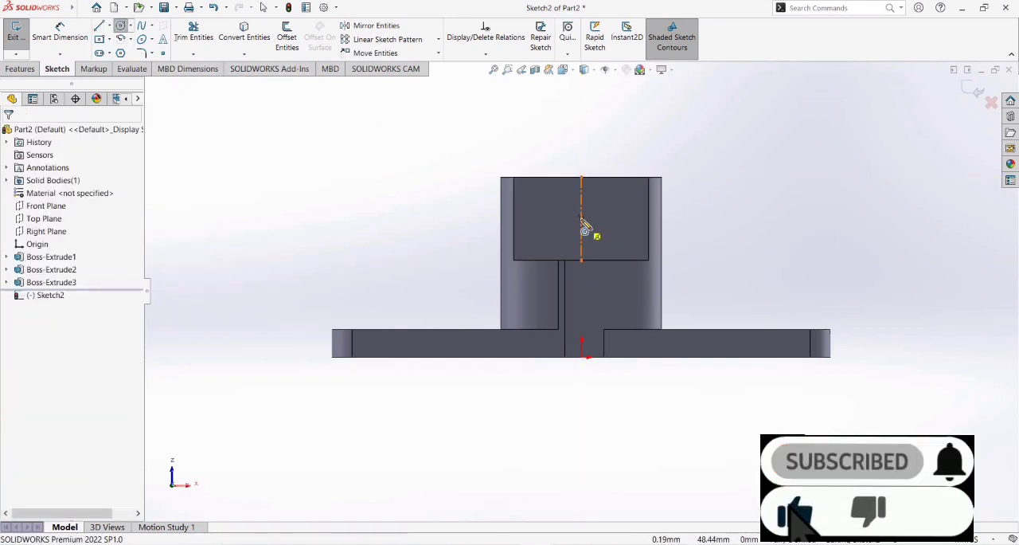
pyautogui.click(602, 234)
pyautogui.click(60, 31)
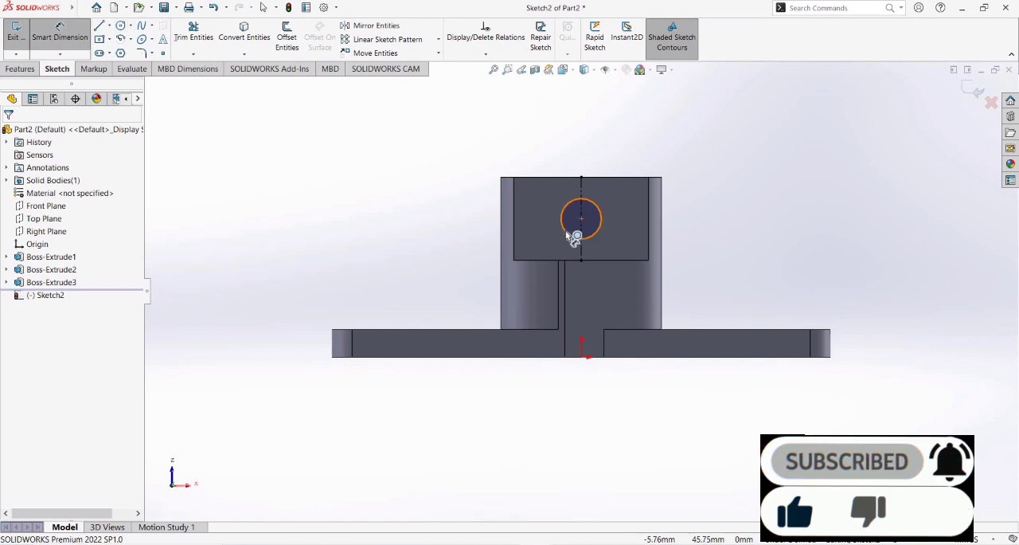
pyautogui.click(601, 223)
pyautogui.click(408, 217)
pyautogui.write('12')
pyautogui.press('Return')
# Cut the 12 mm circle through all material of both uprights.
pyautogui.click(20, 69)
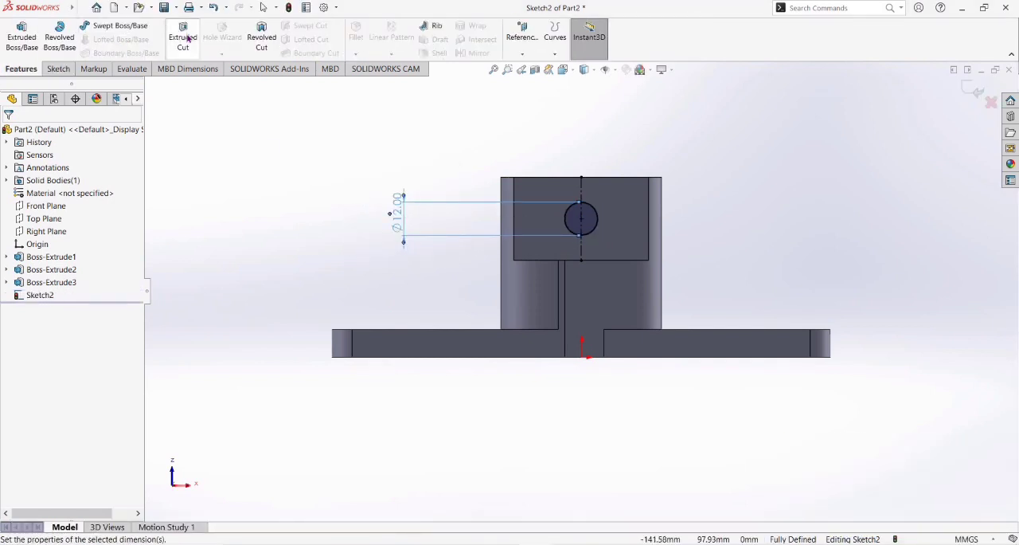
pyautogui.click(183, 38)
pyautogui.click(114, 205)
pyautogui.click(55, 227)
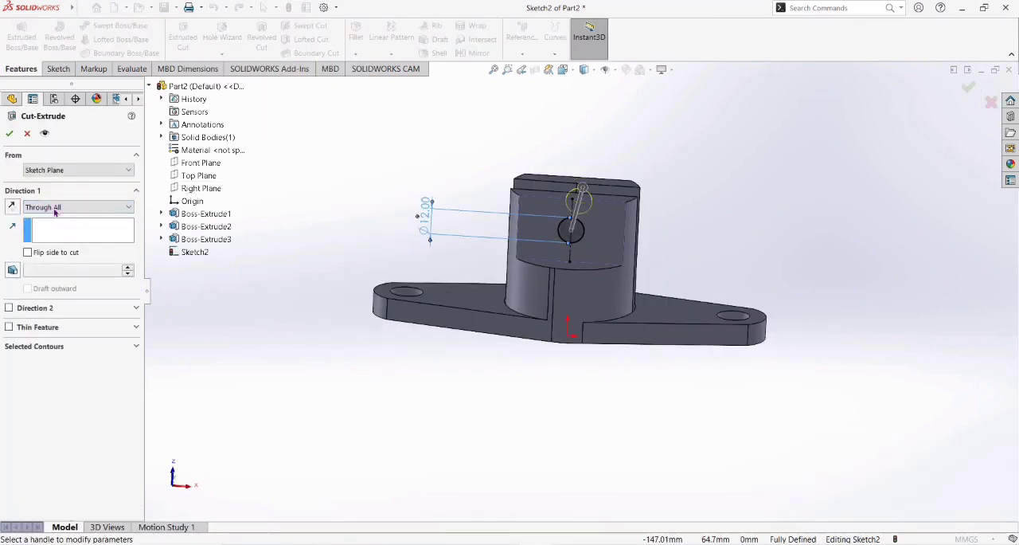
pyautogui.click(10, 133)
pyautogui.moveTo(324, 232); pyautogui.dragTo(323, 233, button='middle')
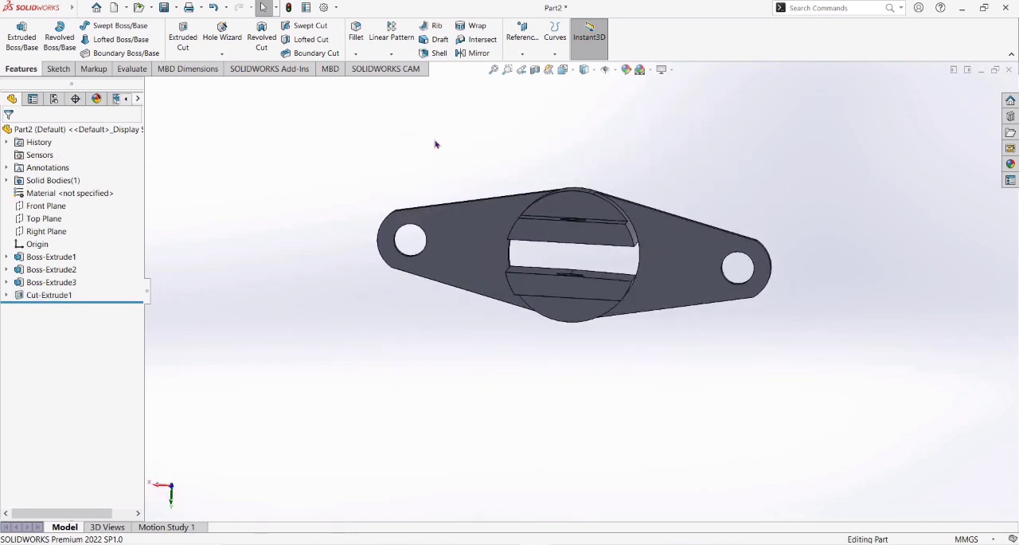